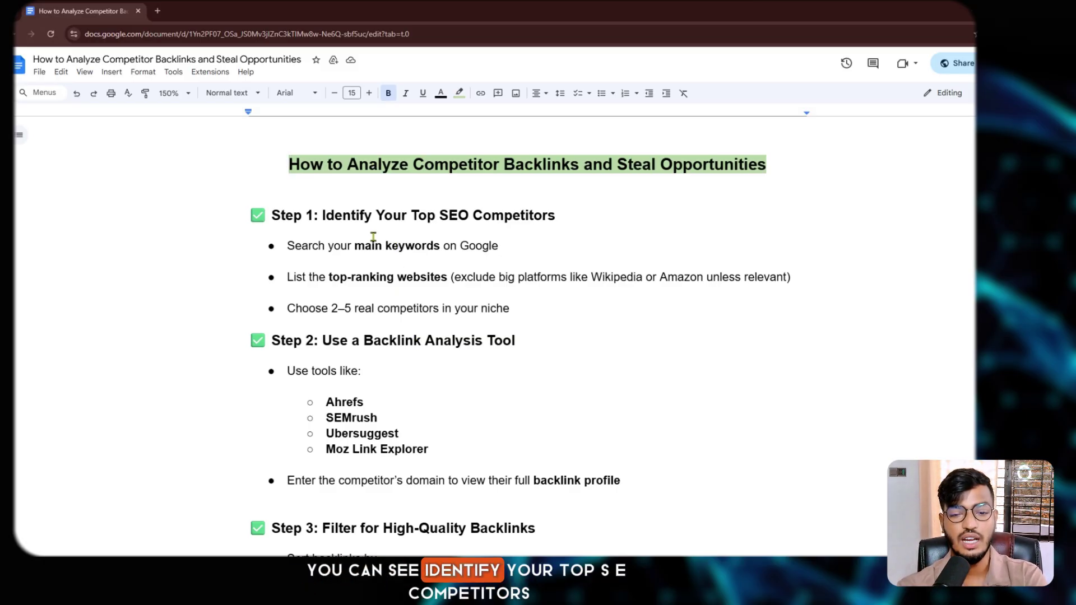
Step: Search Google in a new tab for 'best supplements for muscle growth'
drag(368, 215, 562, 220)
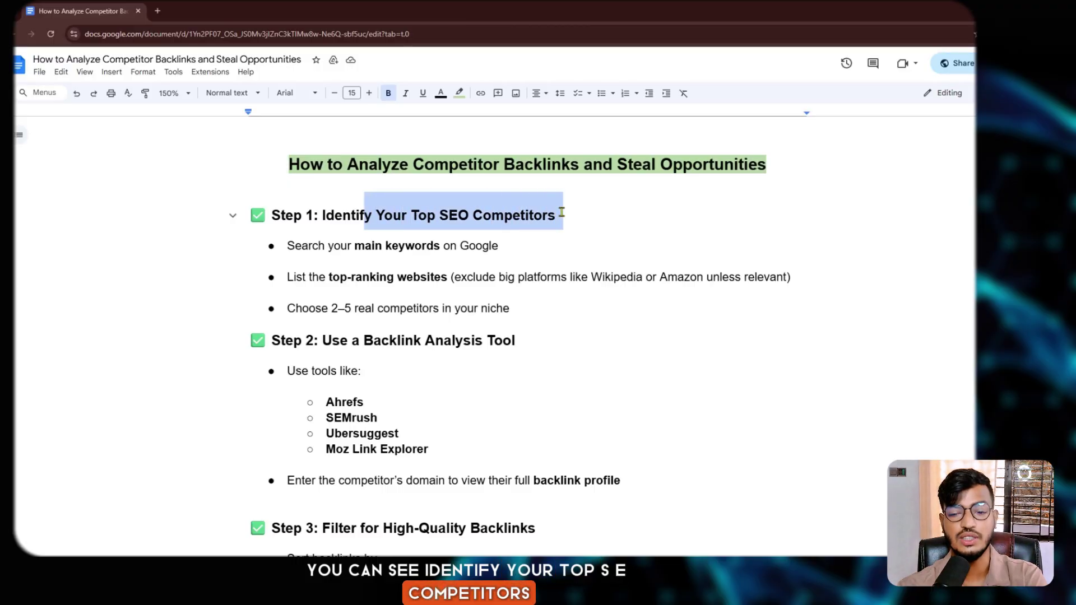
click(562, 222)
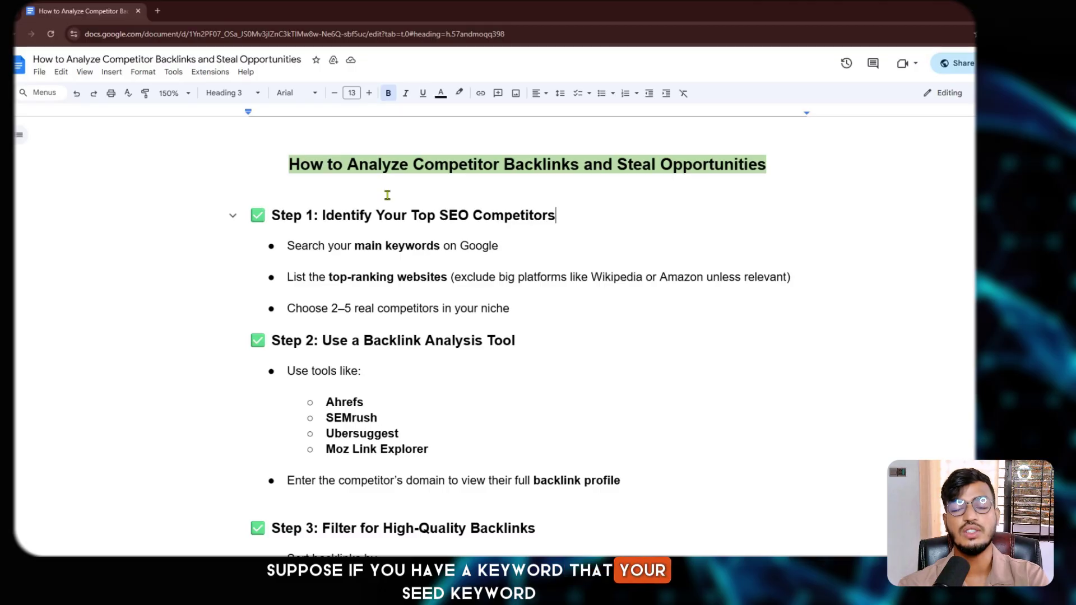
click(153, 5)
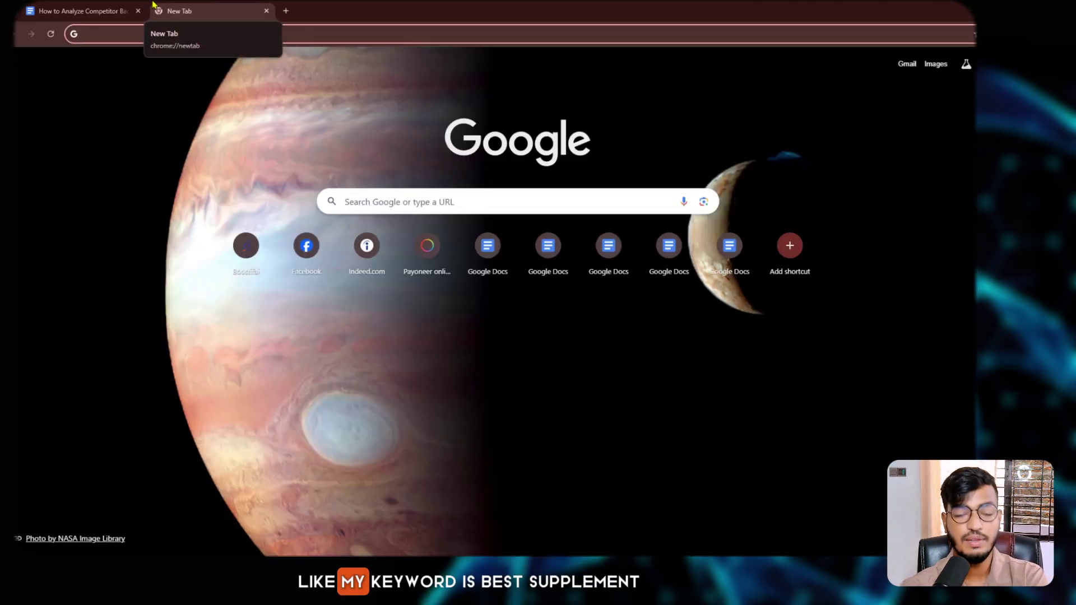
text(bes)
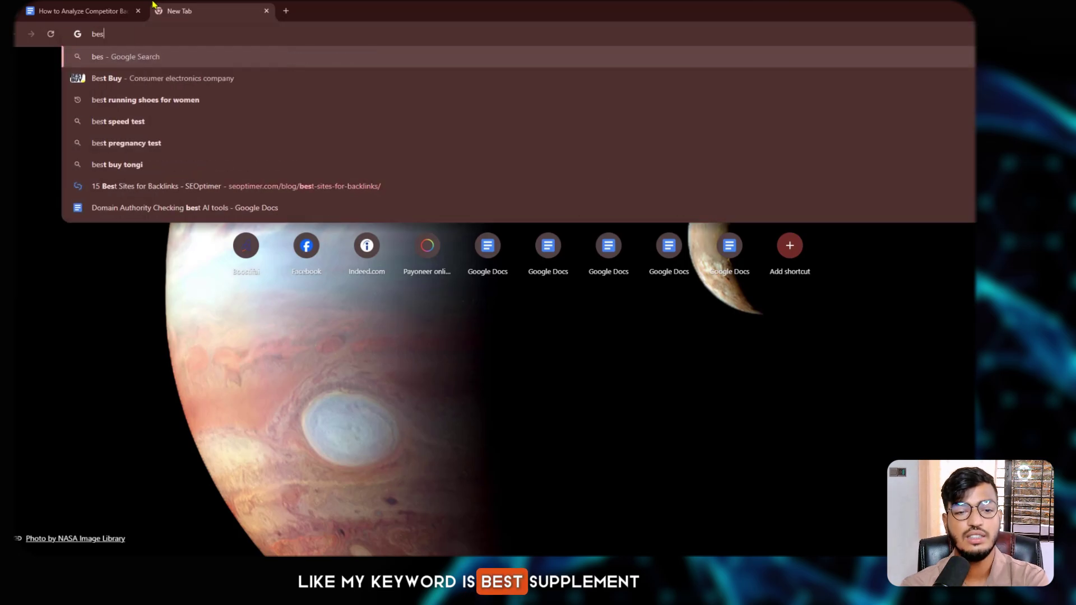
text(t supplements)
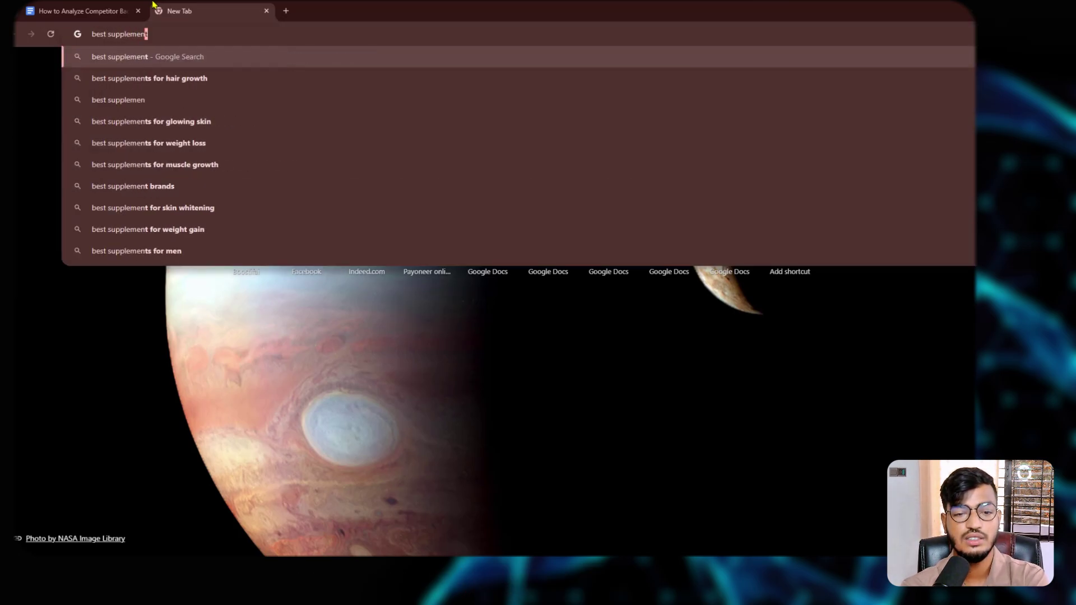
text( for)
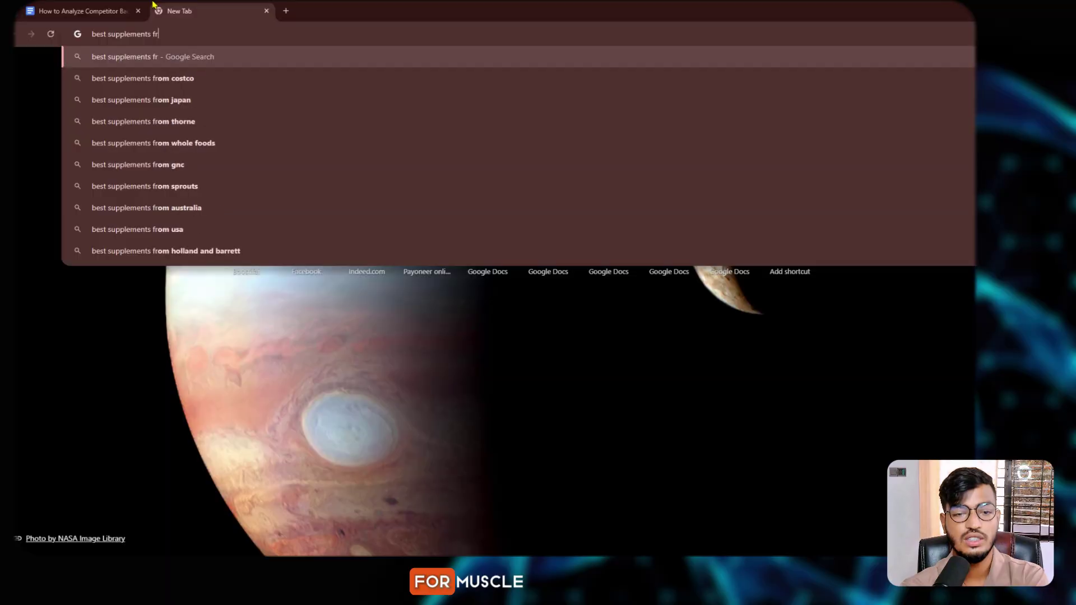
key(BackSpace)
text(or muscle)
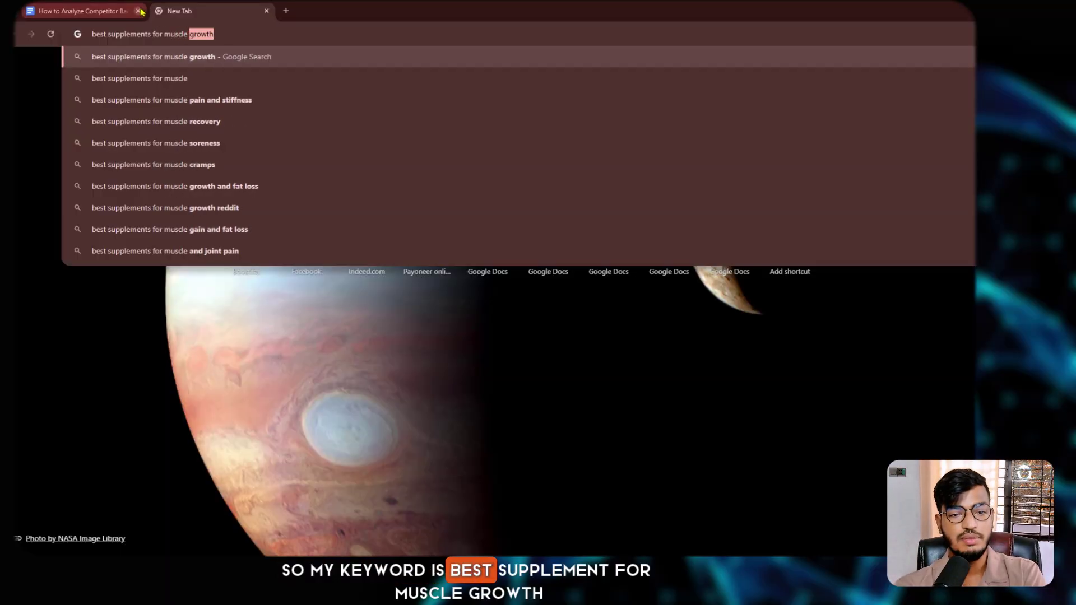
text( growth)
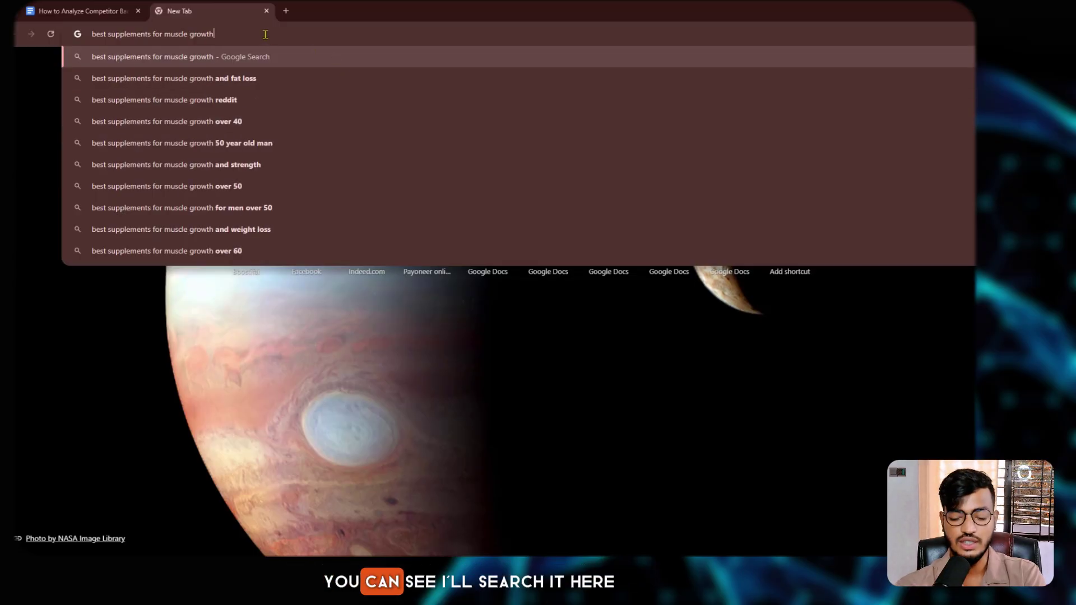
key(Return)
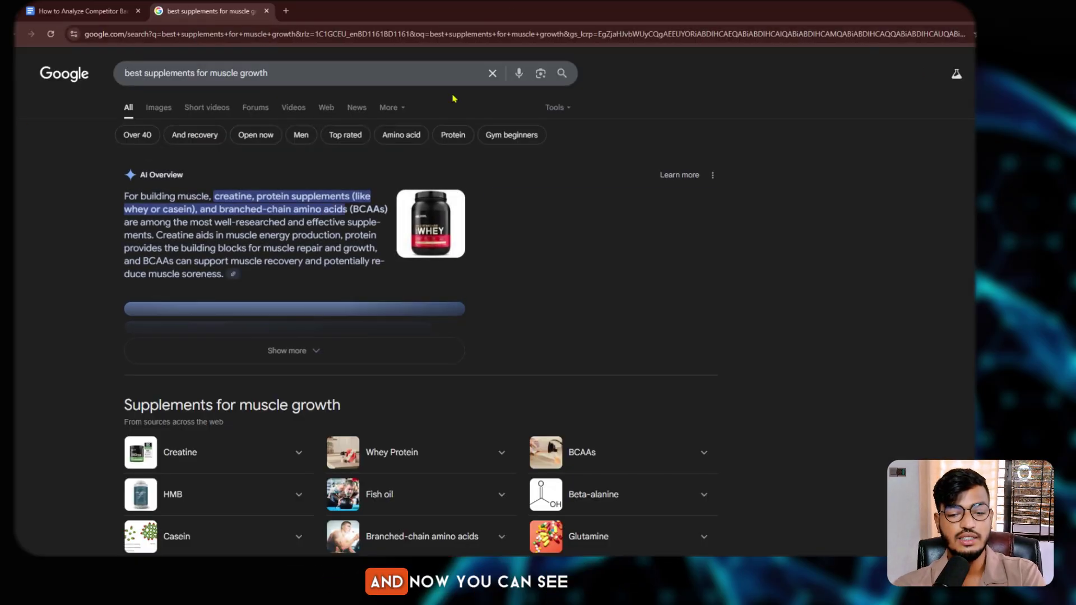
Step: Open the Healthline, health.com, Athlean-X and GlobeNewswire results in background tabs
scroll(35, 269, down, 8)
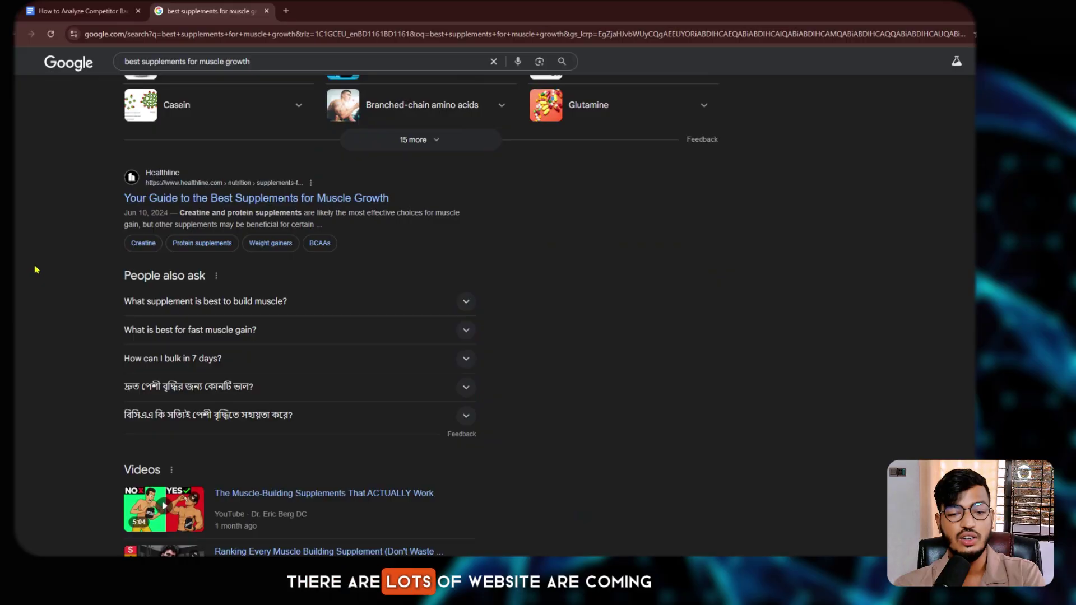
middle_click(168, 198)
scroll(75, 355, down, 8)
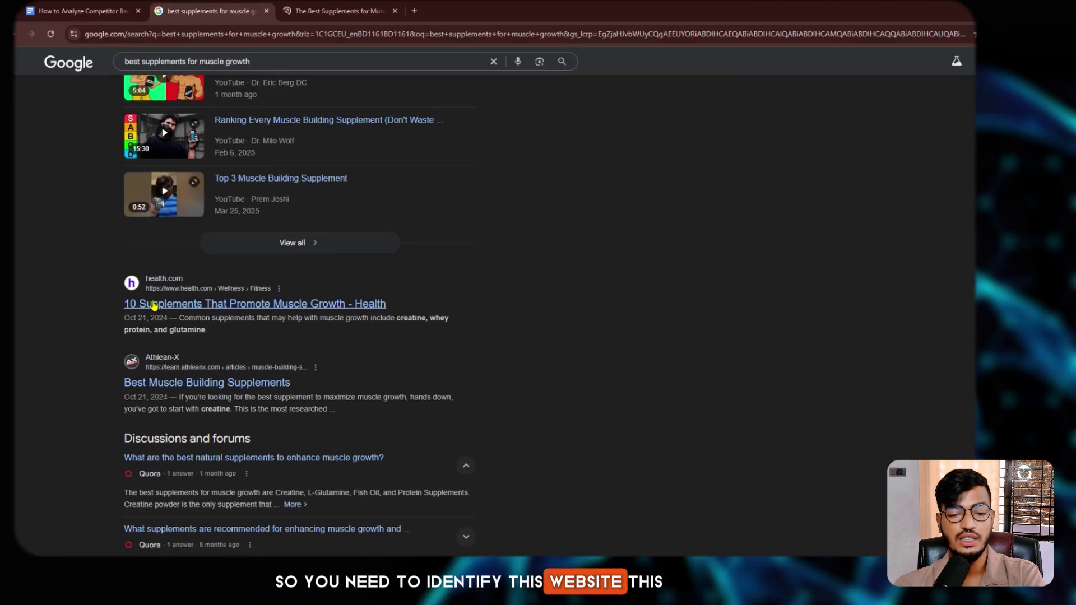
middle_click(154, 305)
scroll(89, 336, down, 3)
middle_click(135, 240)
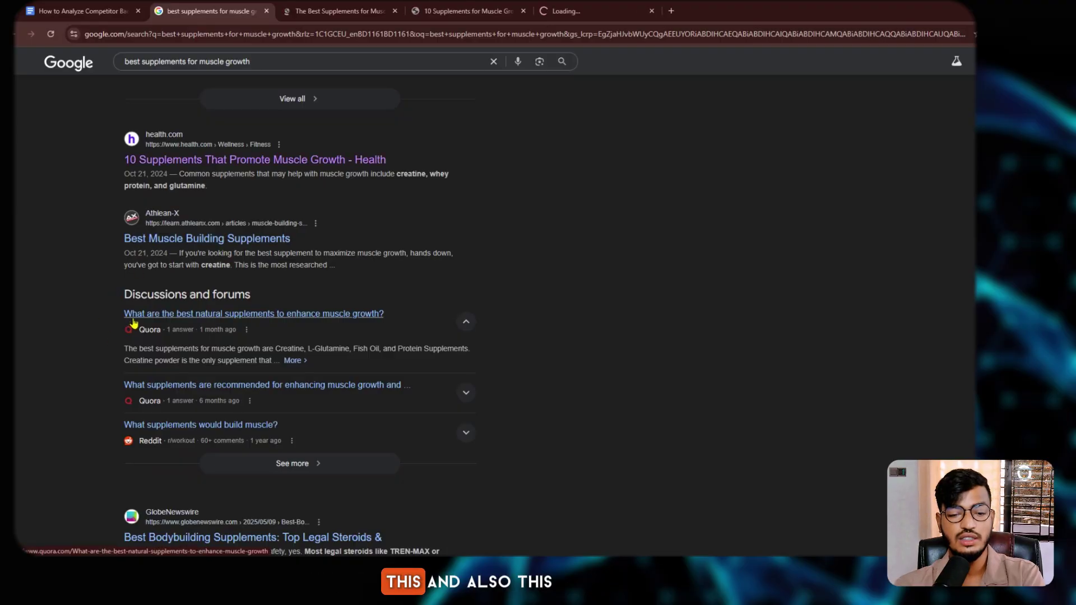
scroll(69, 367, down, 5)
middle_click(141, 258)
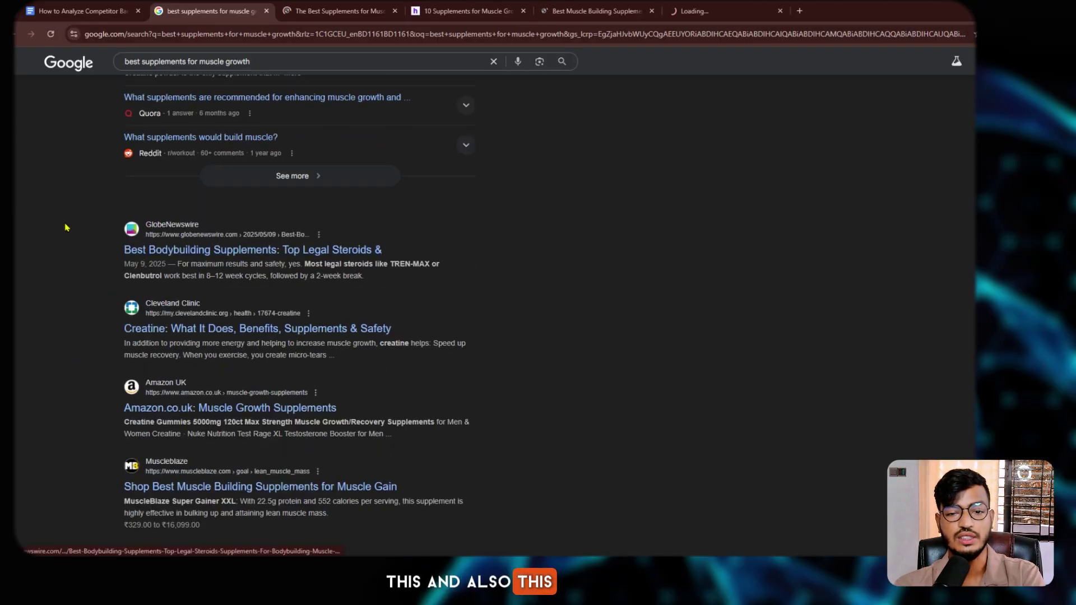
Step: Switch to the Healthline article tab and select the healthline.com domain in its address
key(ctrl+Tab)
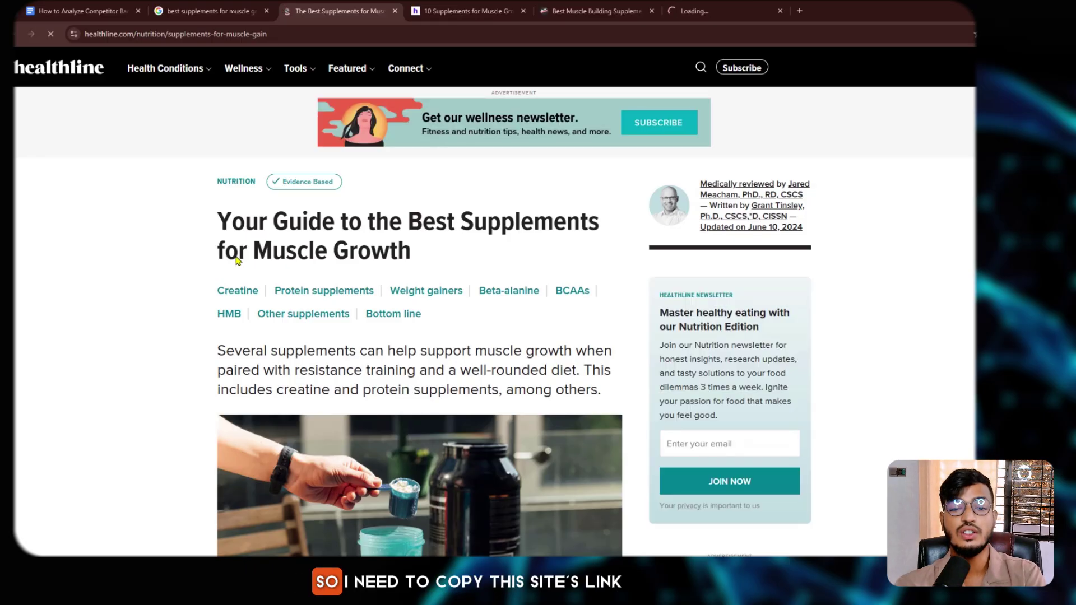
drag(135, 34, 71, 33)
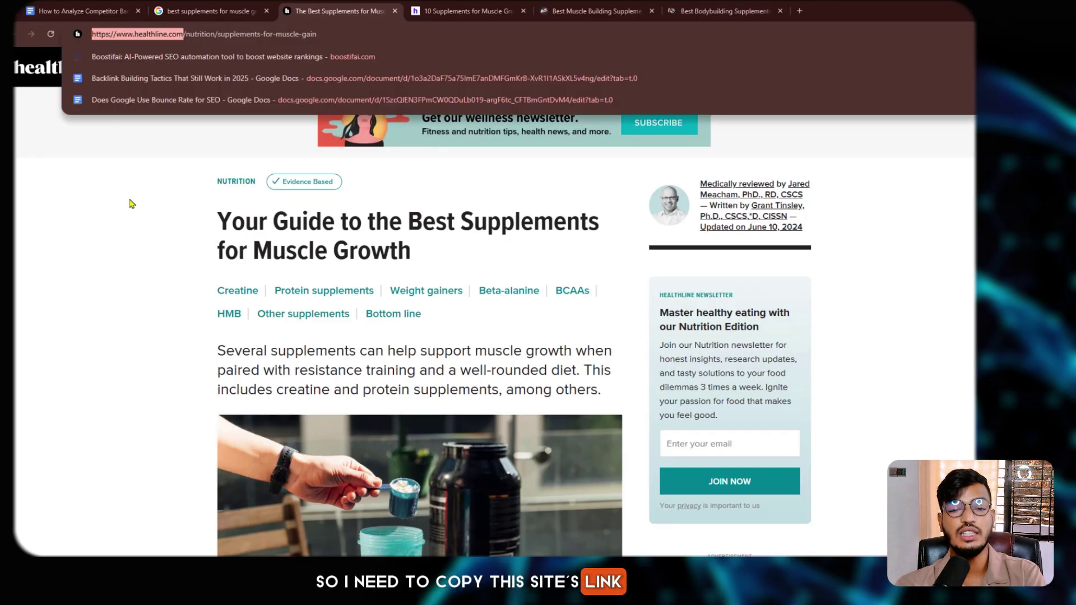
click(132, 203)
Step: Back in the outline, highlight the Step 1 bullets on main keywords and 2–5 real competitors
click(77, 6)
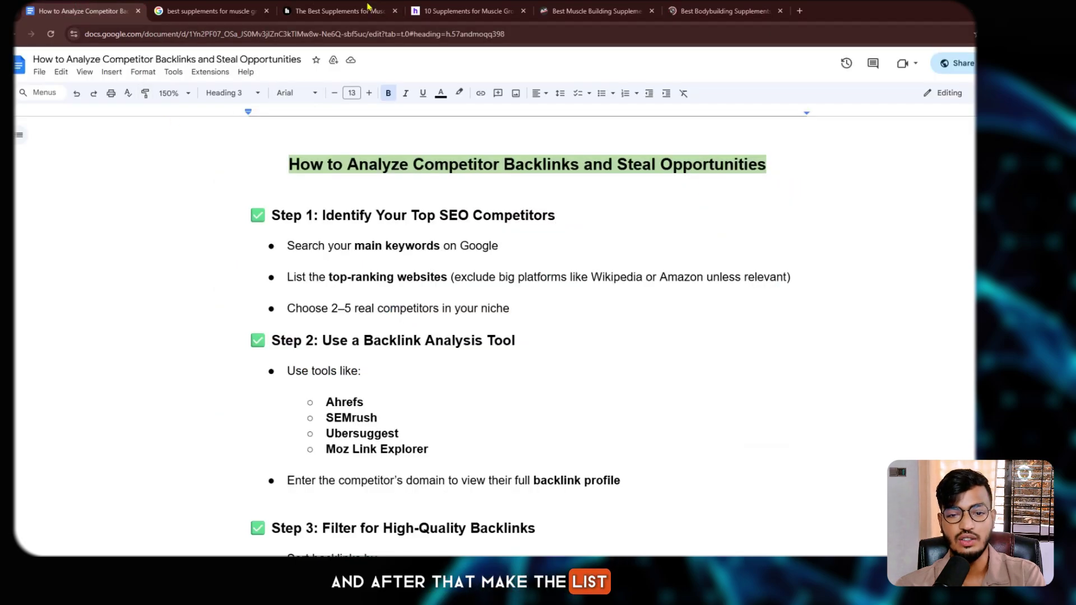
drag(316, 248, 457, 247)
click(325, 274)
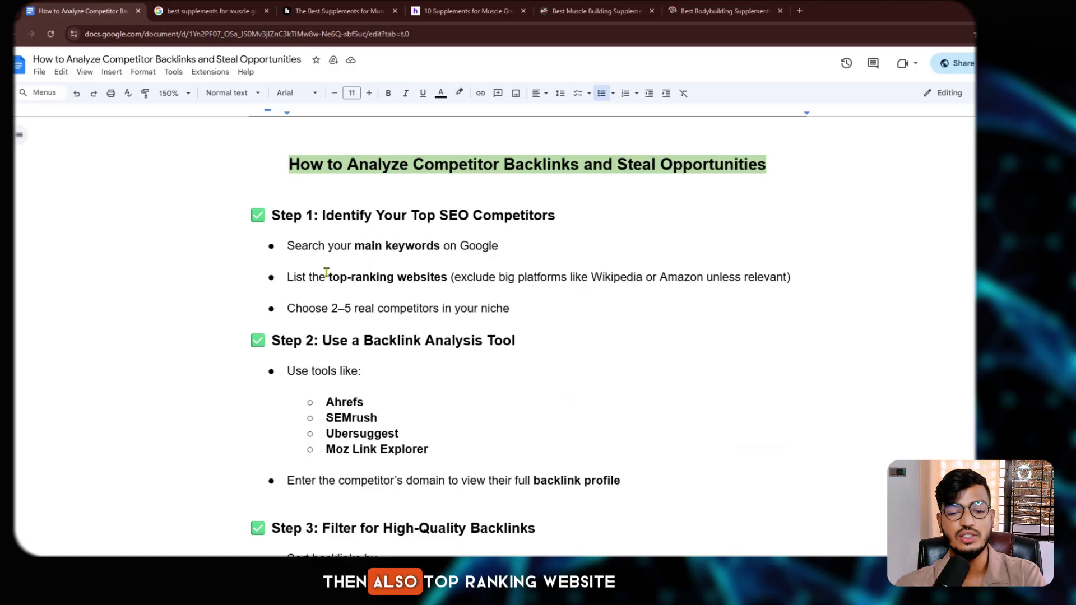
click(488, 276)
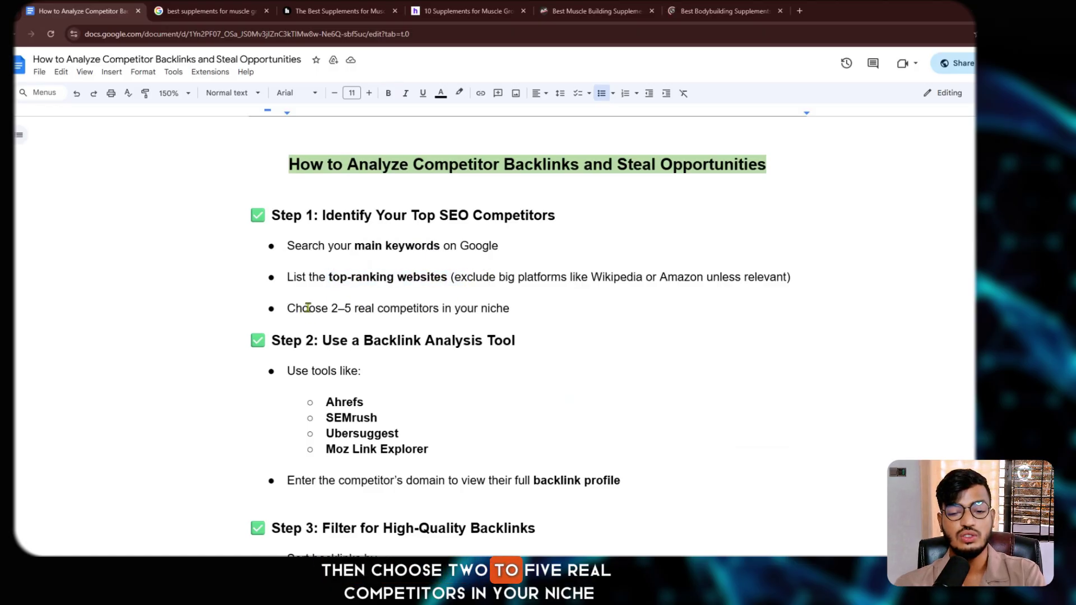
drag(315, 308, 507, 308)
click(516, 296)
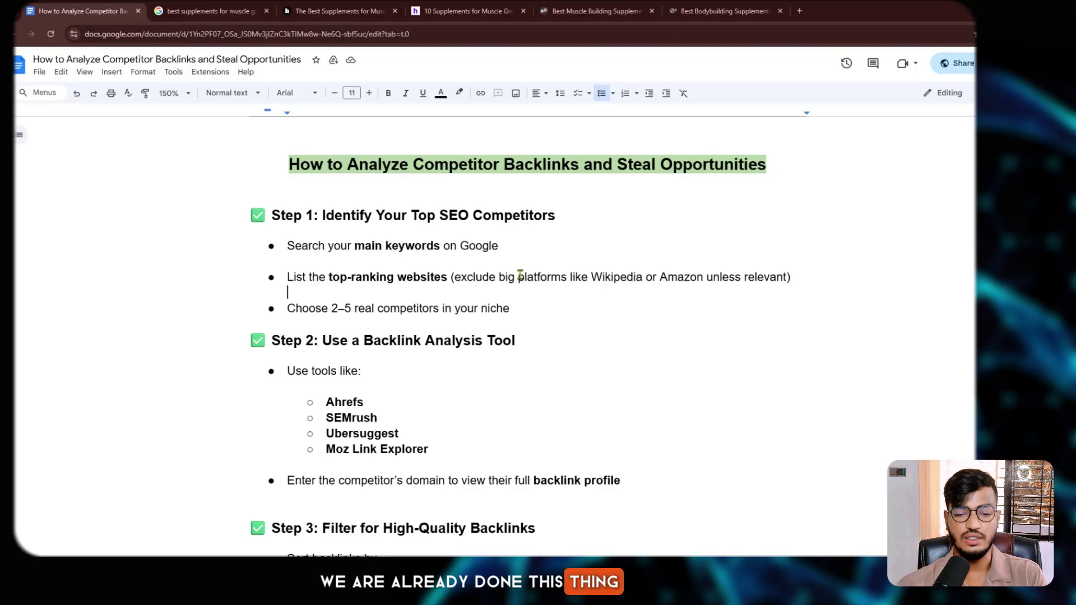
Step: Highlight the Step 2 heading on backlink analysis tools
scroll(518, 273, down, 4)
scroll(307, 200, up, 2)
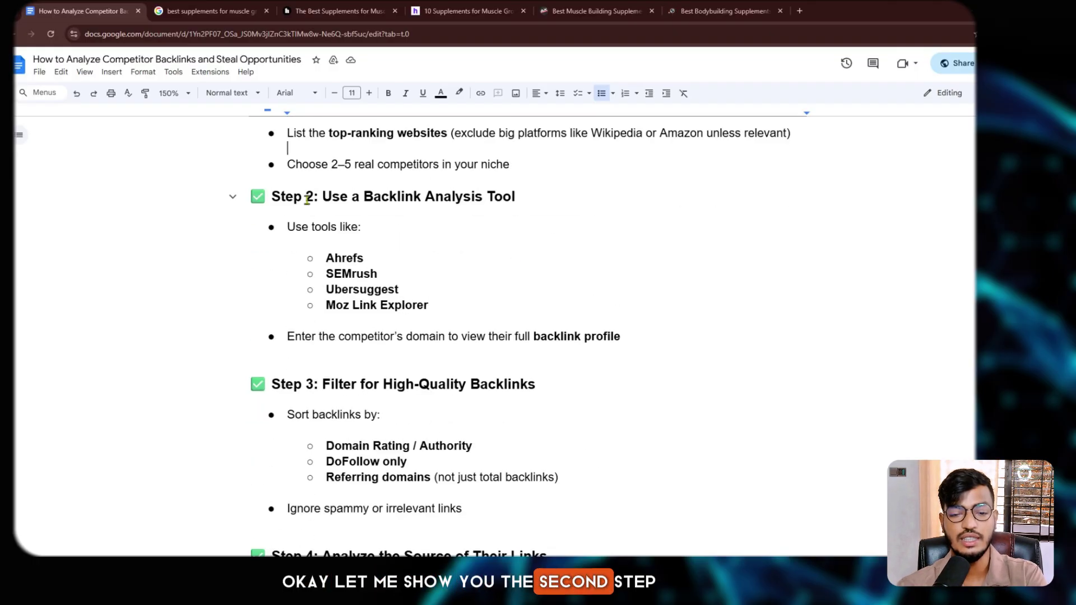
drag(323, 198, 515, 196)
click(516, 196)
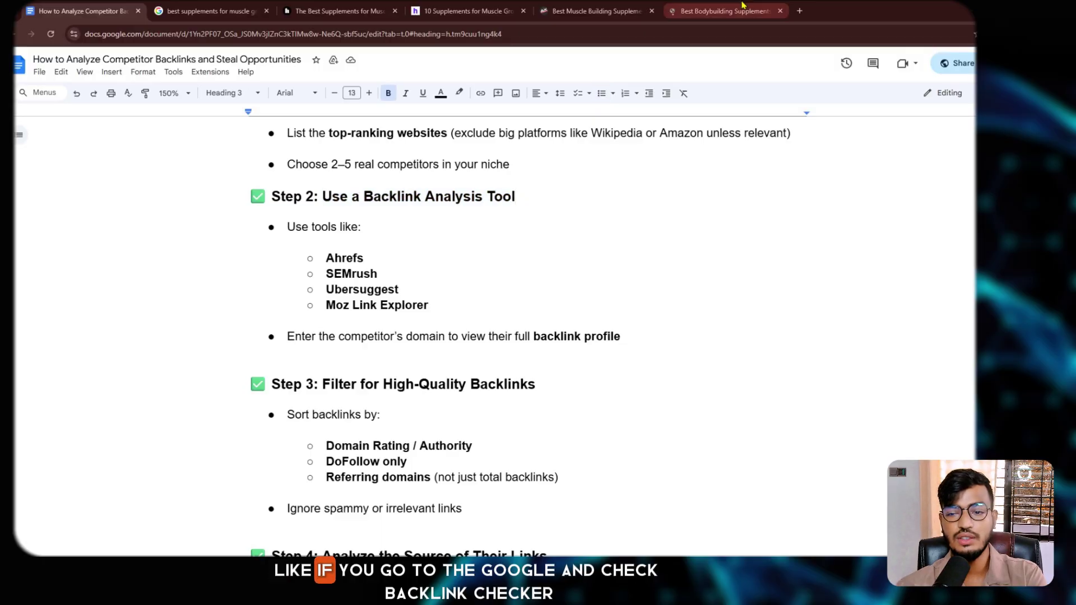
Step: Search 'backlink checker' in a new tab and open Semrush Backlink Analytics' domain field
click(800, 10)
text(ba)
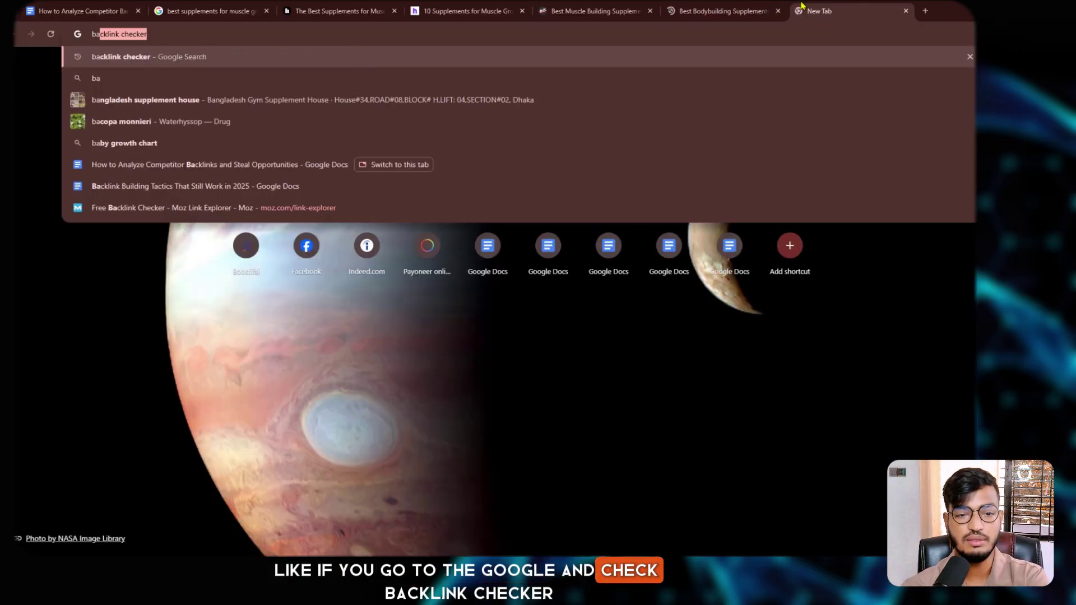
key(Return)
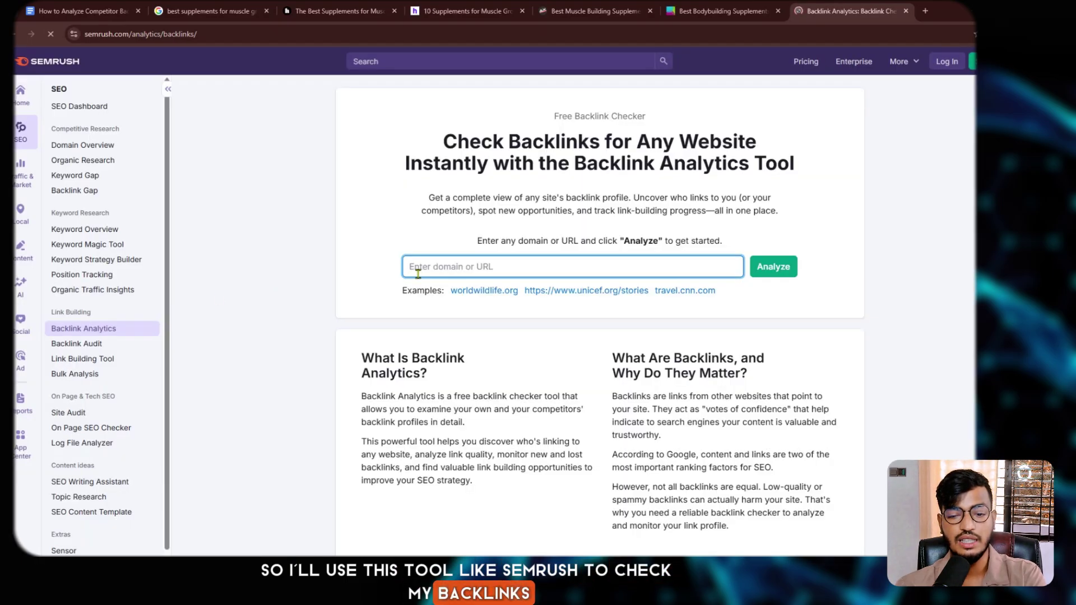
click(414, 267)
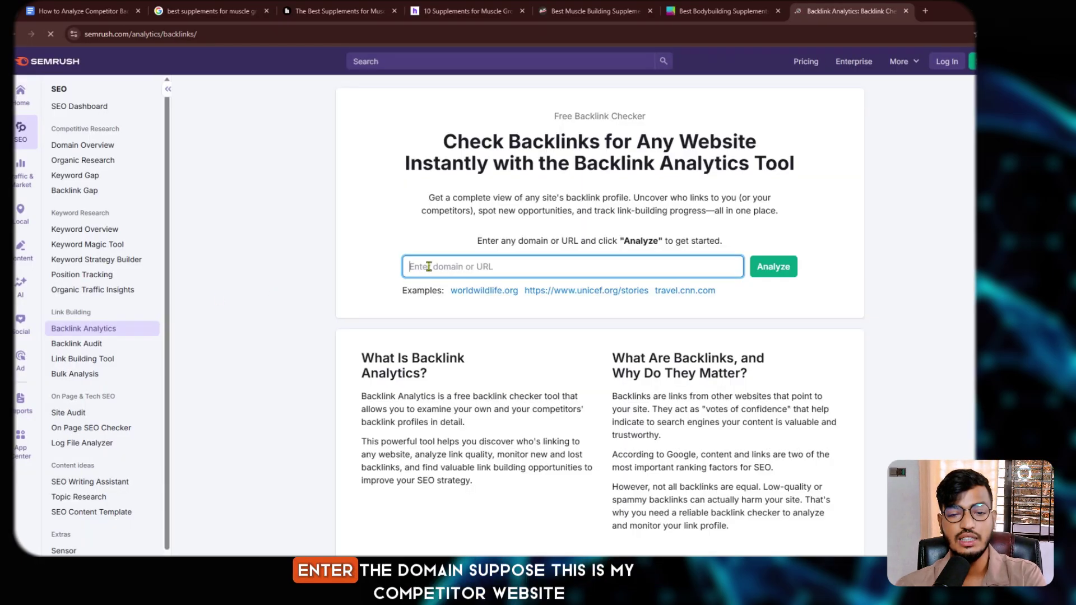
Step: Copy the Healthline site address and run Backlink Analytics on healthline.com
click(340, 10)
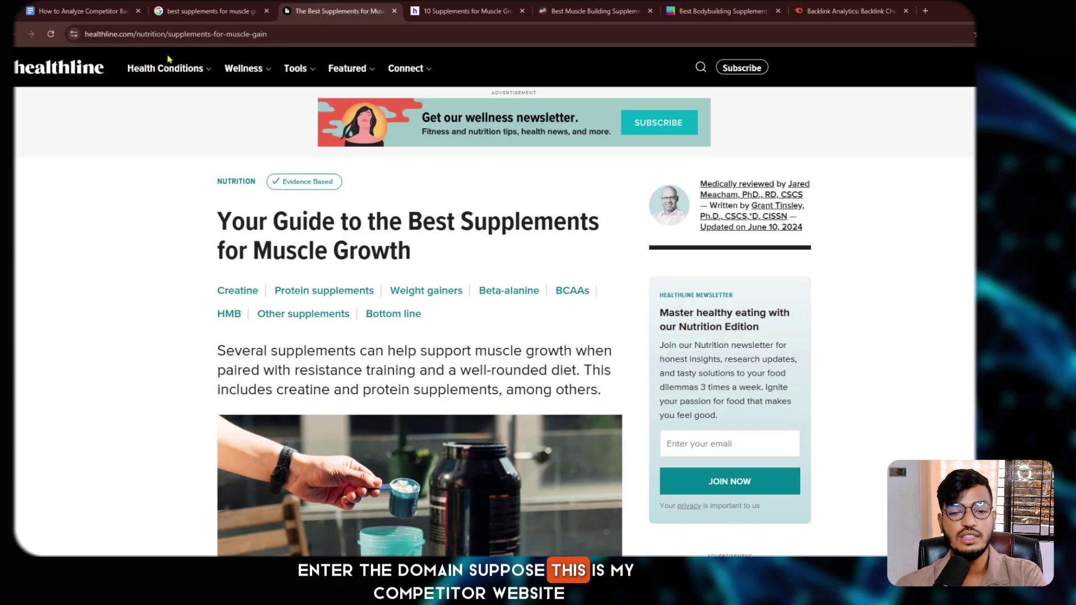
click(133, 32)
drag(51, 35, 51, 34)
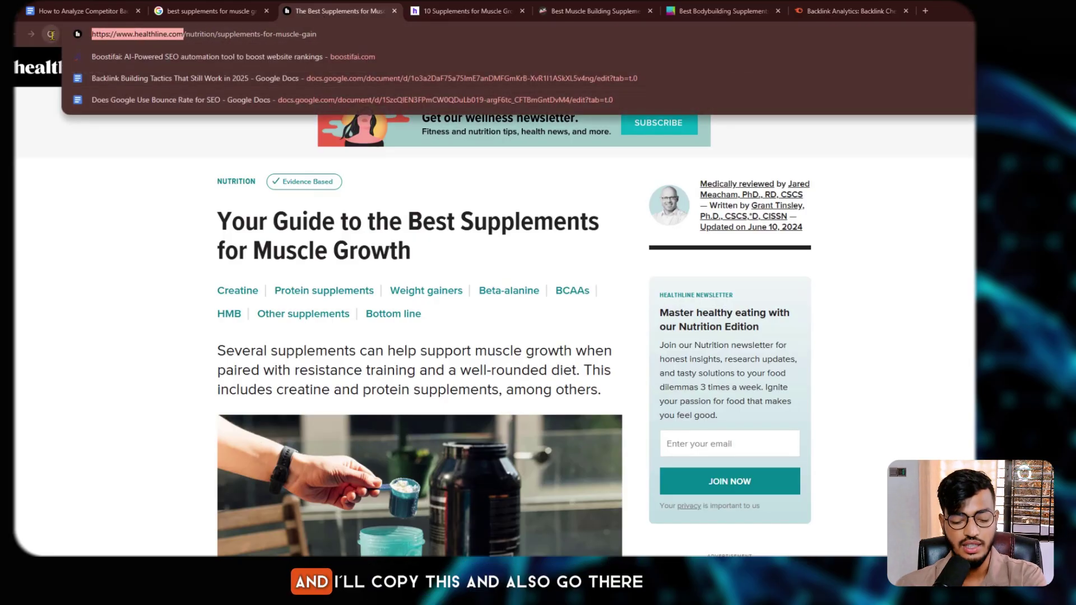
key(ctrl+c)
click(849, 10)
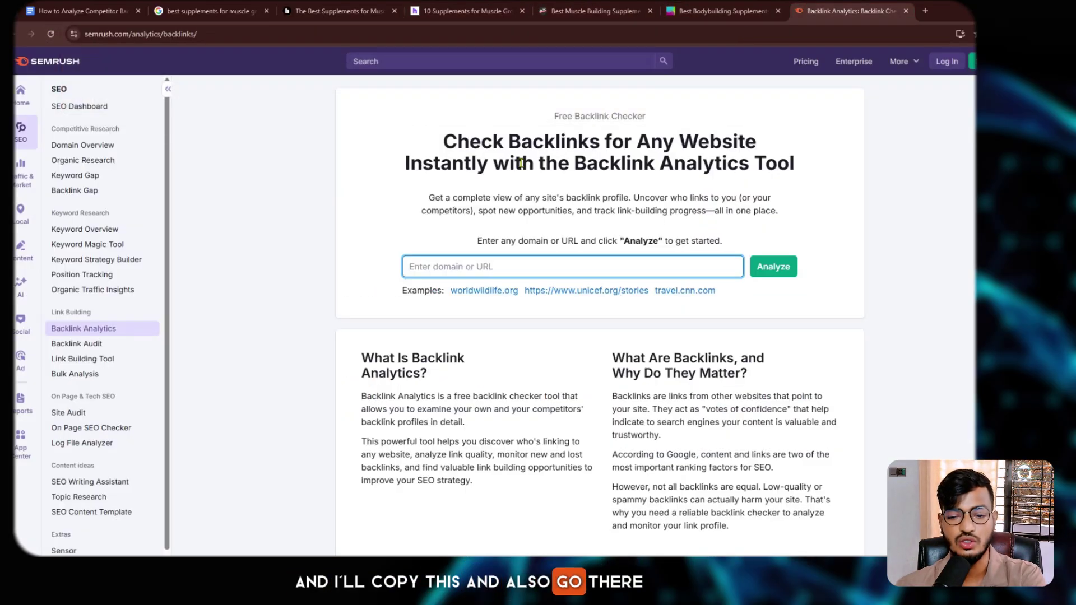
click(772, 266)
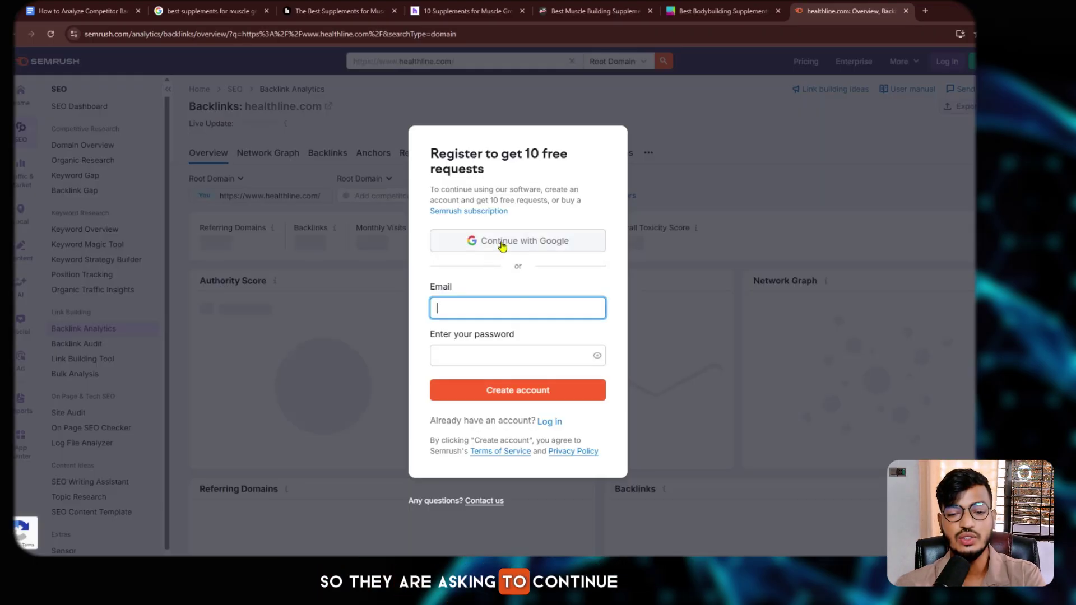
Step: Register with a Google account to unlock healthline.com's backlink overview
click(503, 242)
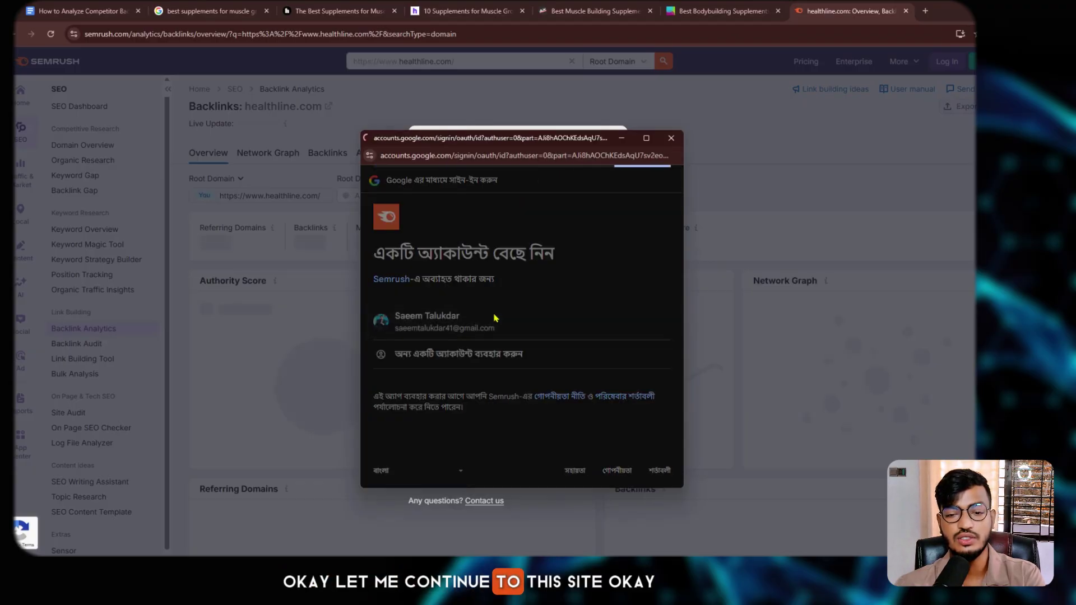
click(609, 389)
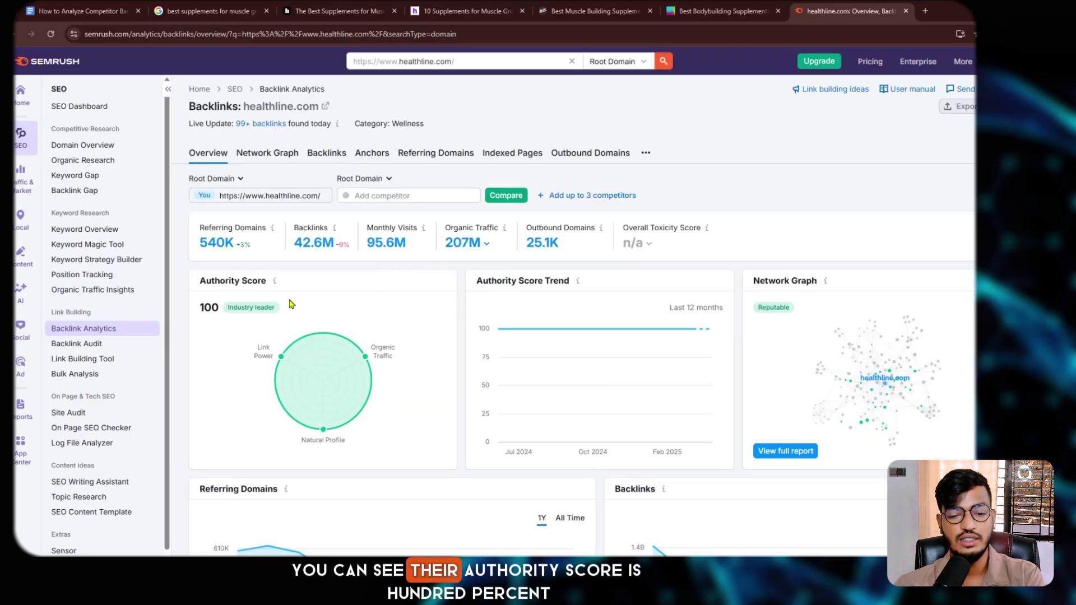
Step: Scroll through healthline.com's backlink overview and open the full Similar Profiles report
click(261, 348)
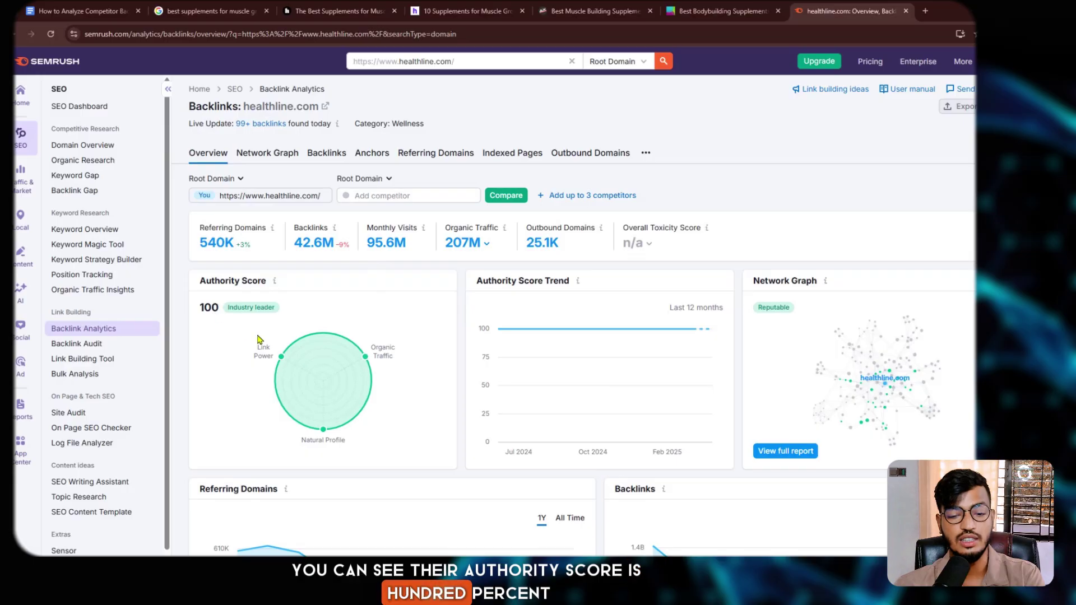
scroll(259, 341, down, 3)
drag(205, 347, 259, 347)
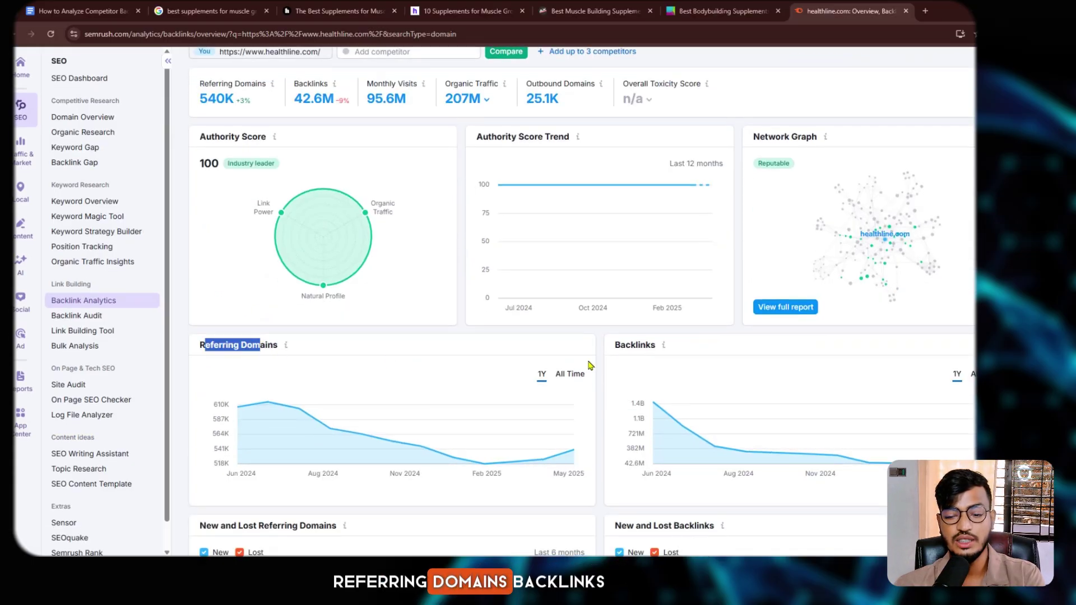
scroll(561, 336, down, 3)
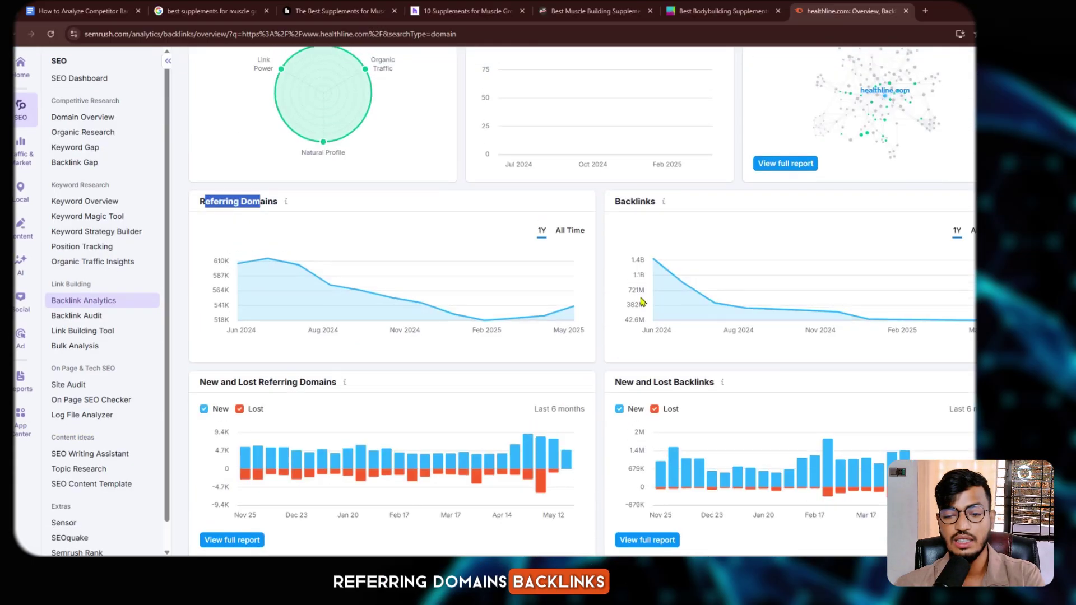
click(637, 259)
scroll(679, 266, down, 3)
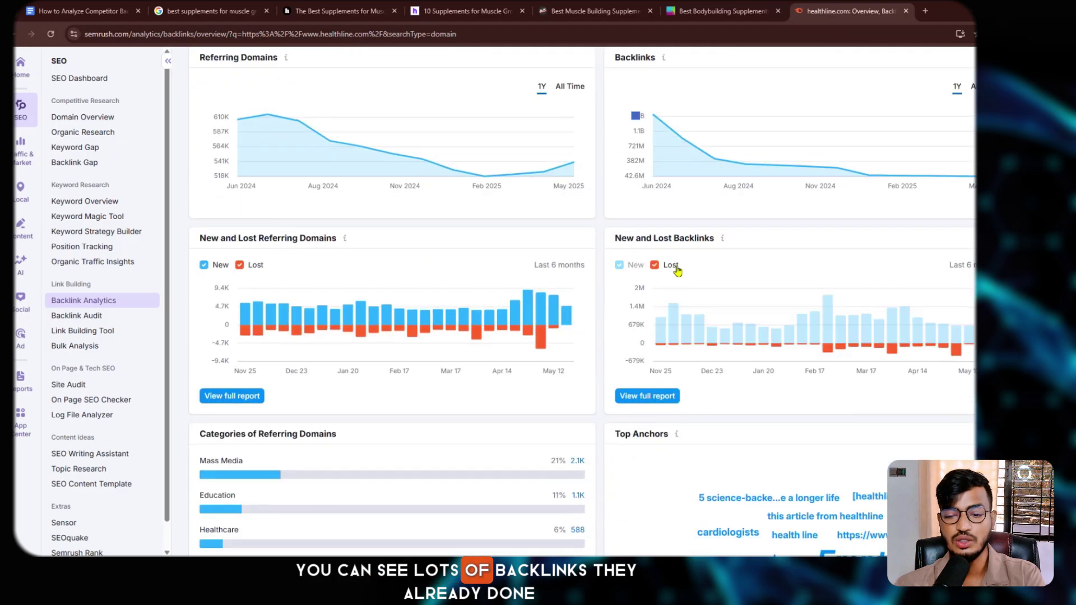
scroll(555, 330, down, 6)
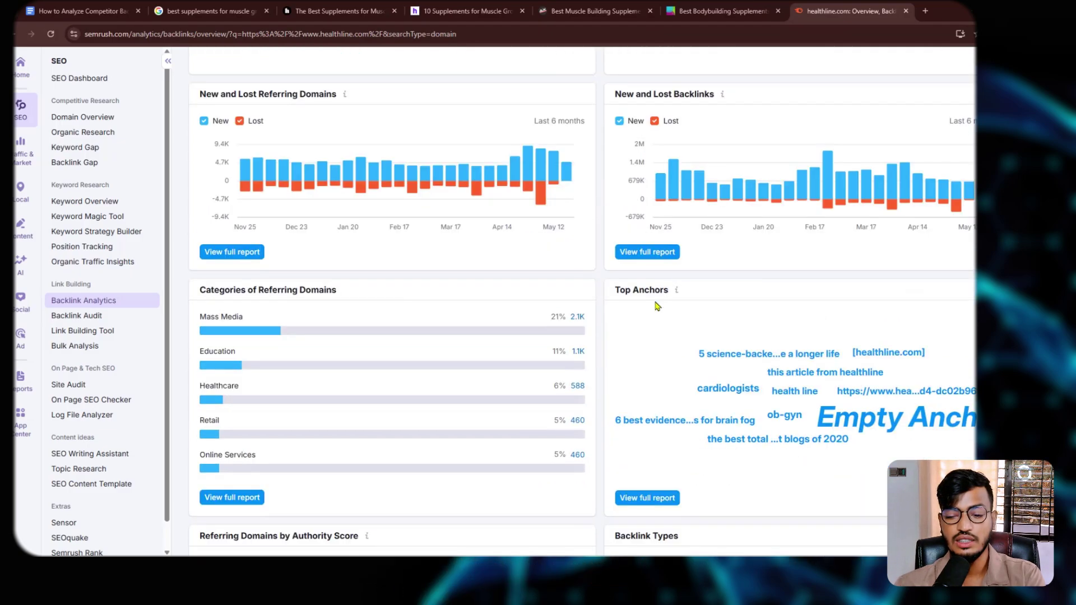
scroll(553, 335, down, 9)
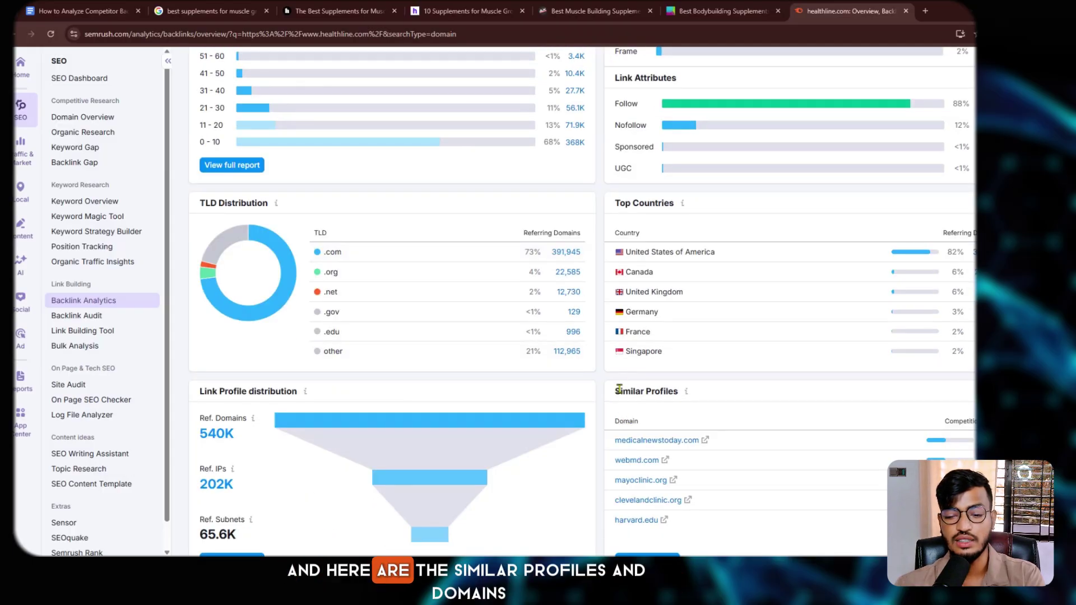
drag(651, 389, 654, 390)
scroll(653, 393, down, 3)
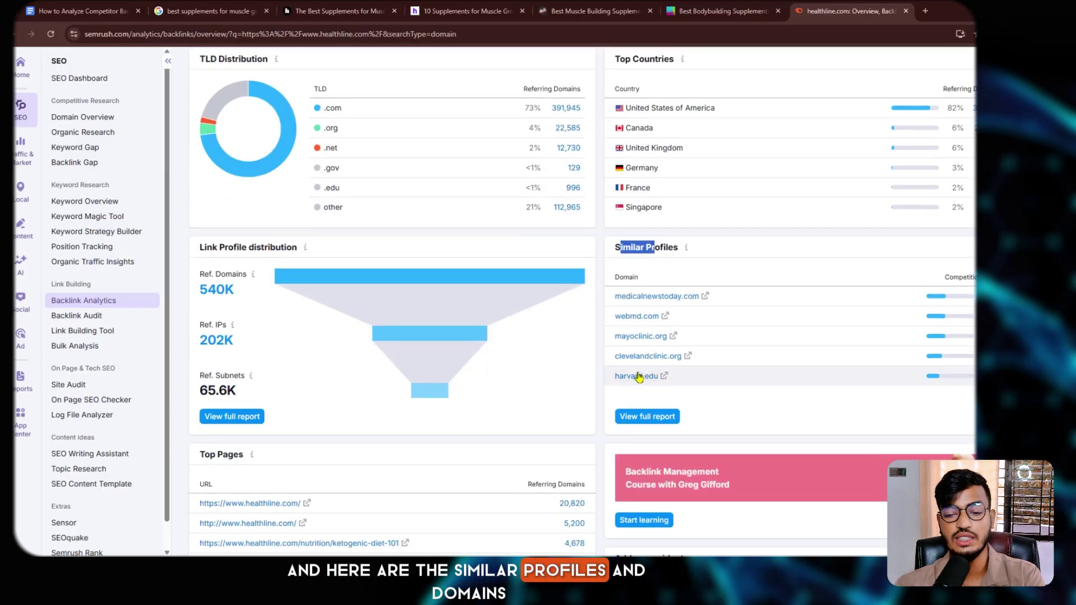
click(650, 425)
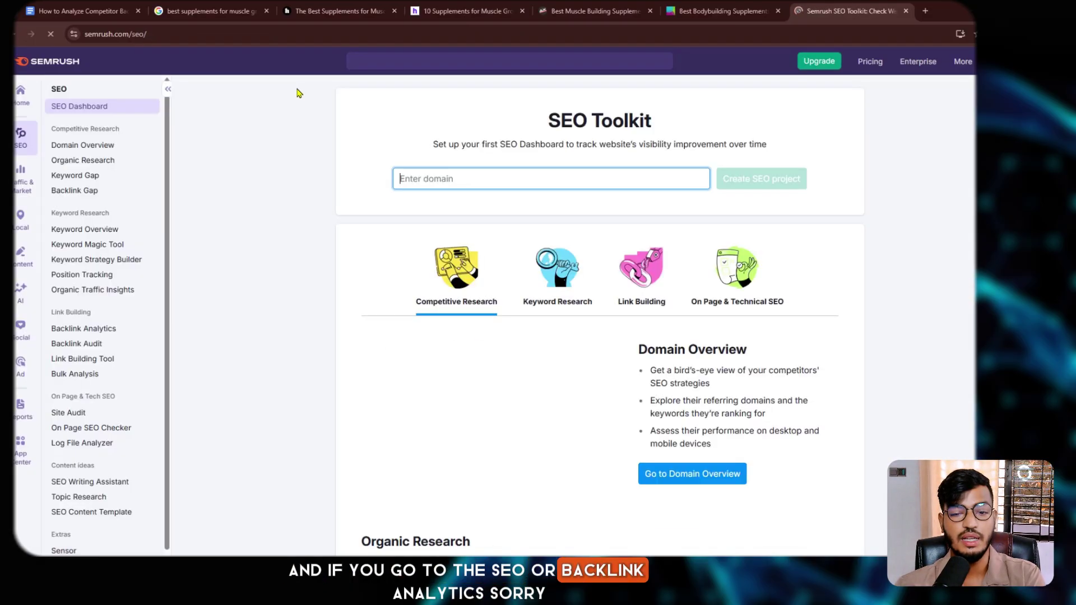
Step: Return to the competitors report and open healthline.com's Indexed Pages list
key(alt+Left)
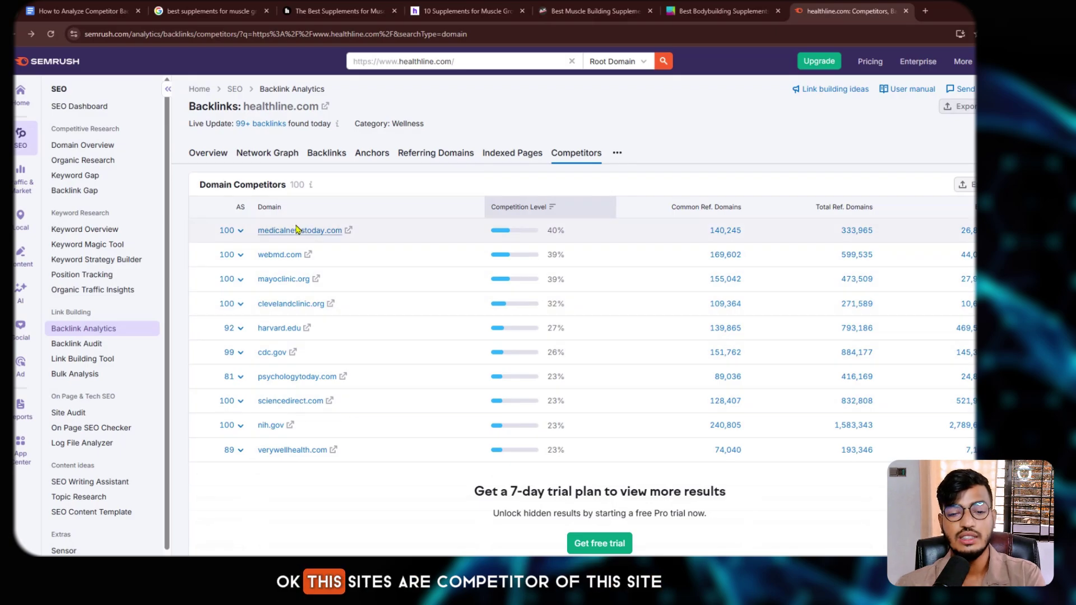
click(330, 11)
click(835, 5)
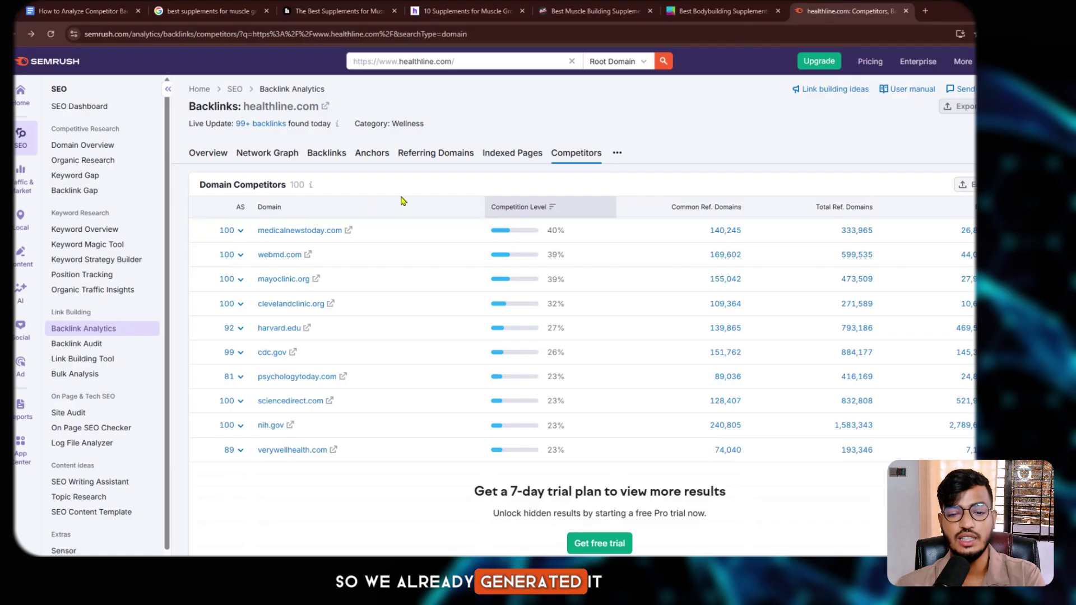
click(500, 154)
scroll(289, 322, down, 5)
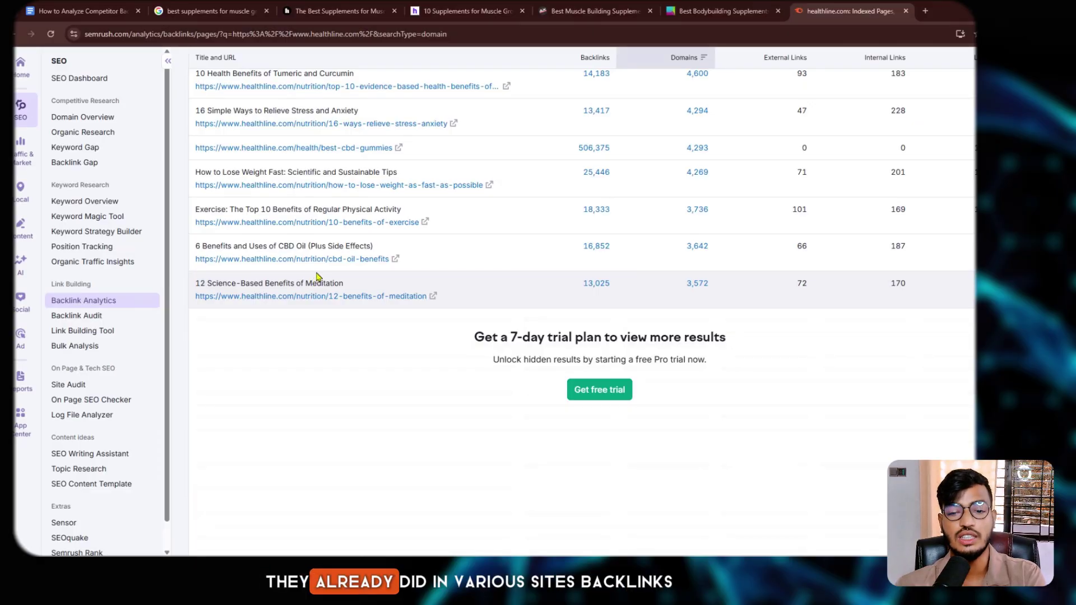
scroll(361, 249, up, 5)
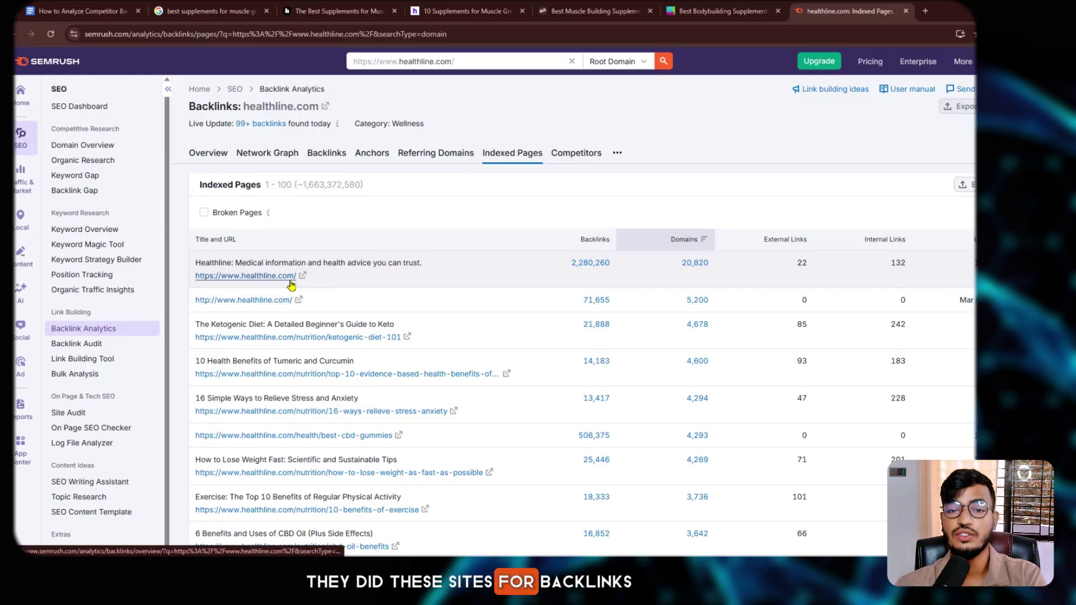
Step: Open healthline.com's Referring Domains report and scroll through its list of linking domains
click(430, 155)
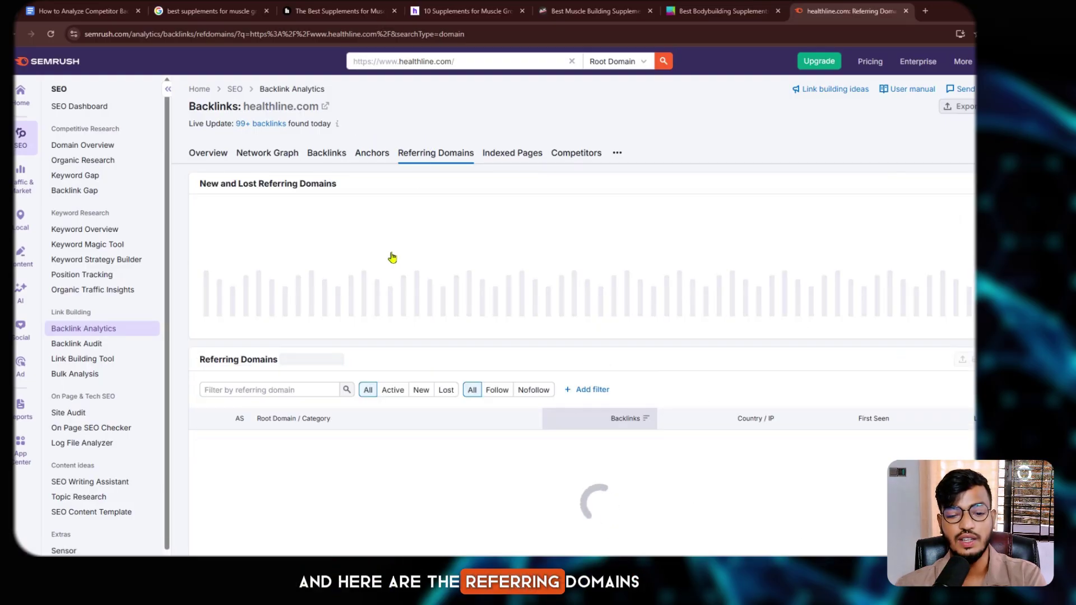
scroll(380, 274, down, 2)
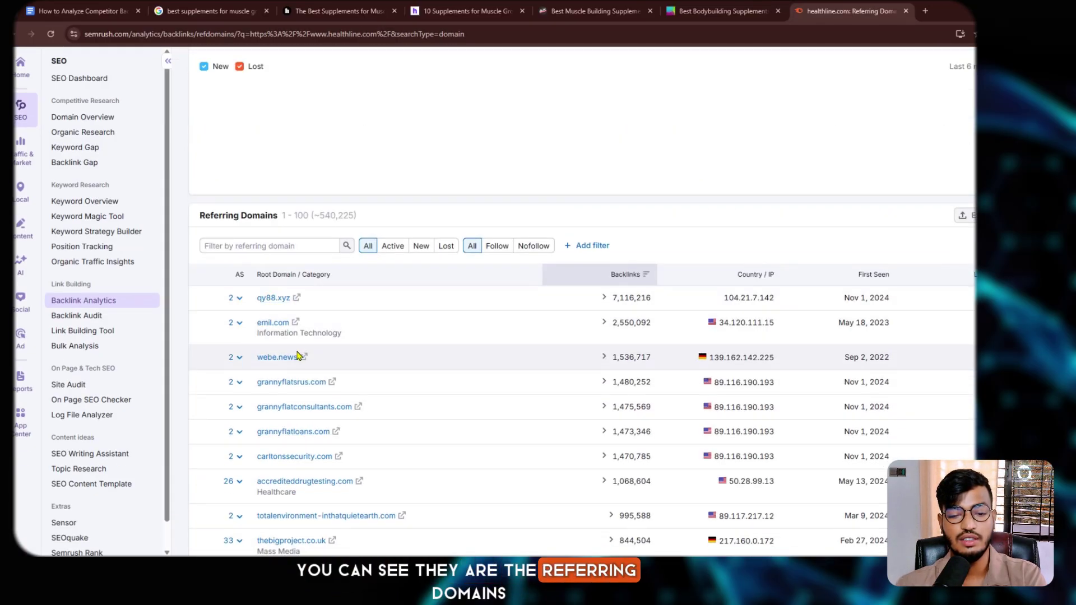
scroll(297, 353, down, 5)
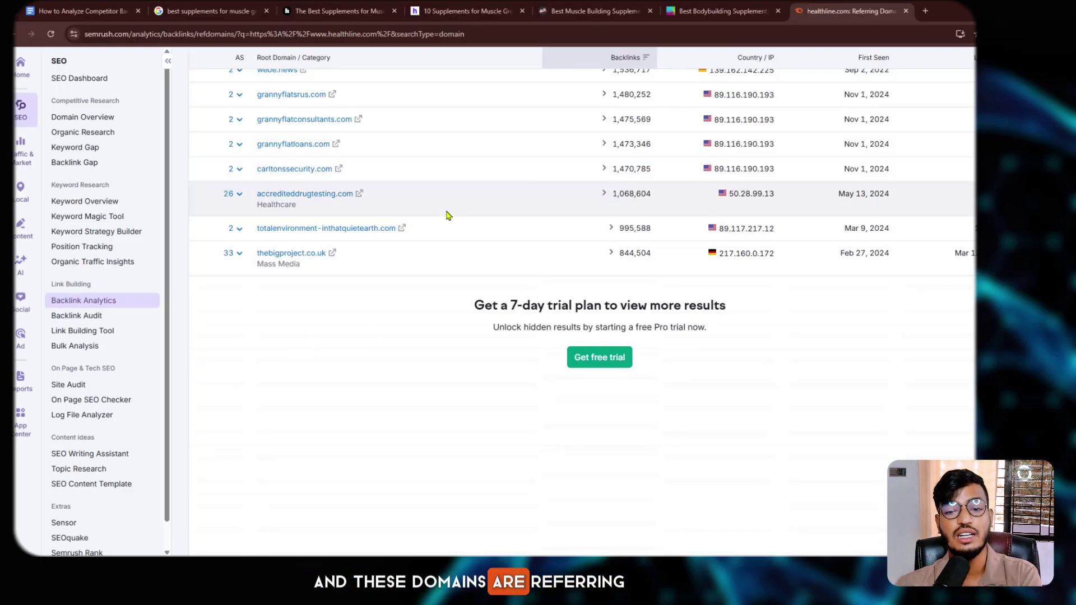
scroll(567, 255, up, 5)
click(336, 11)
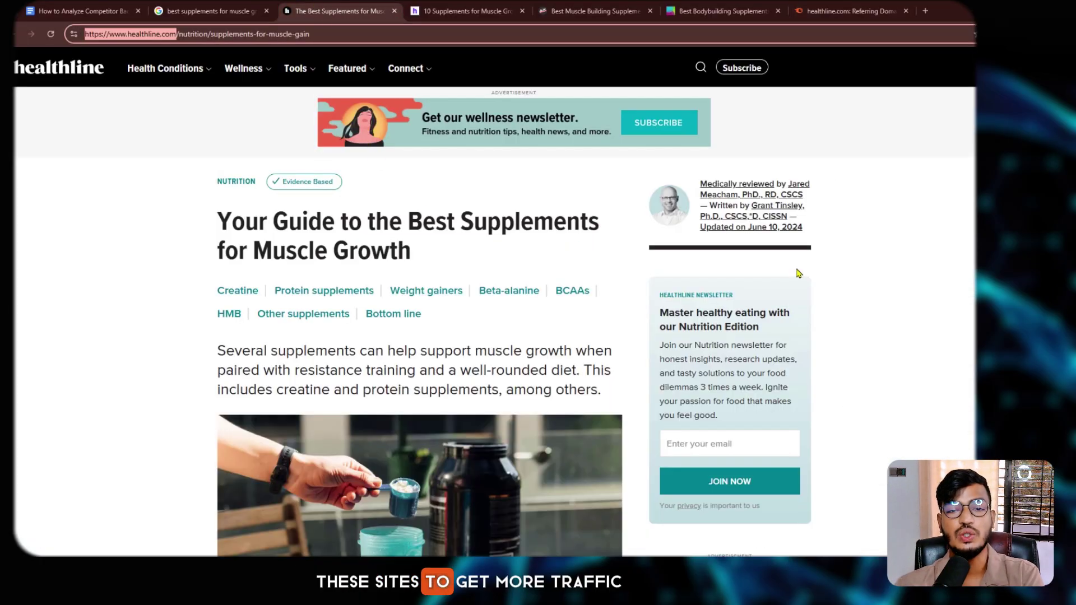
click(849, 11)
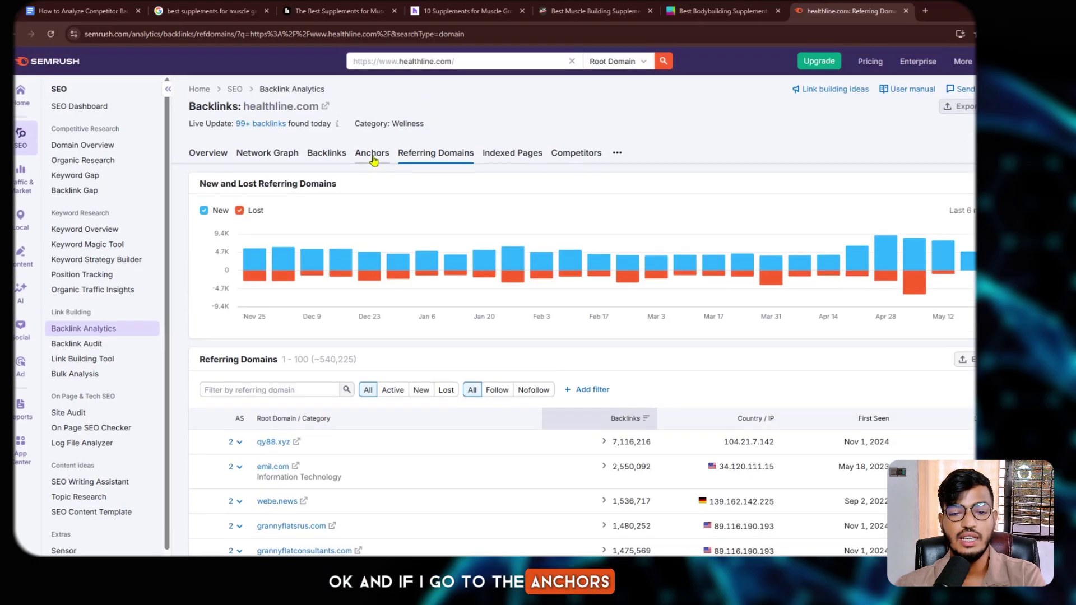
Step: Check healthline.com's anchor texts, then open Backlinks, which brings up the free-trial prompt
click(373, 160)
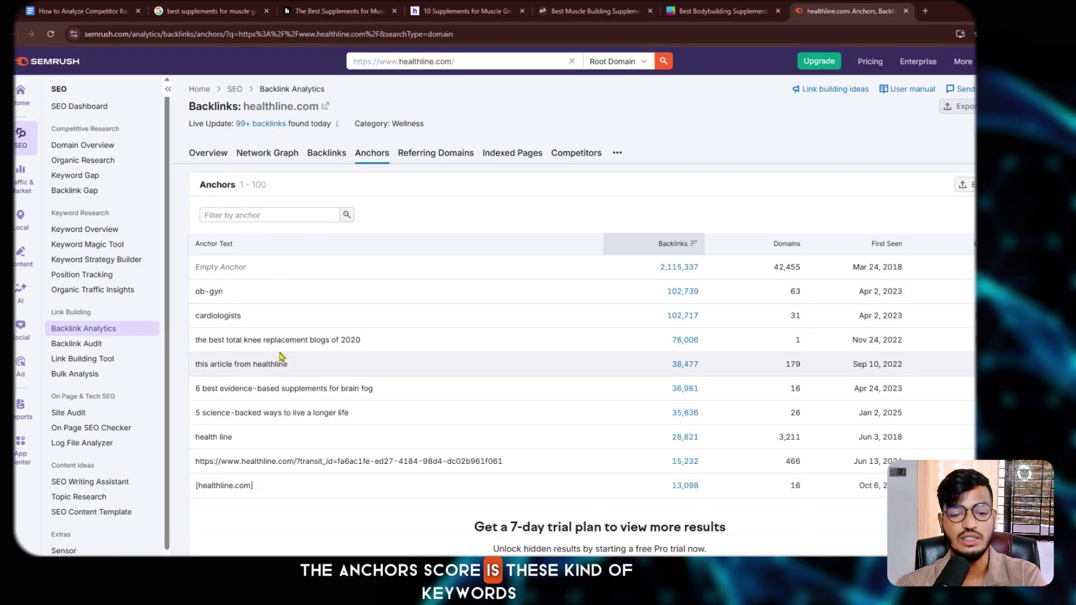
scroll(281, 358, down, 3)
scroll(286, 274, up, 3)
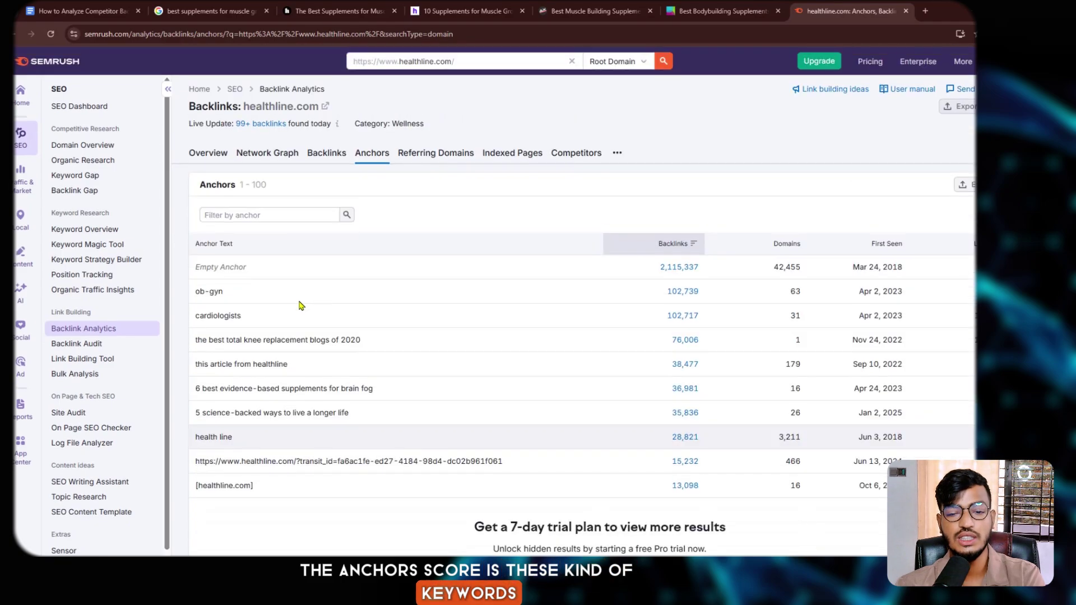
click(326, 157)
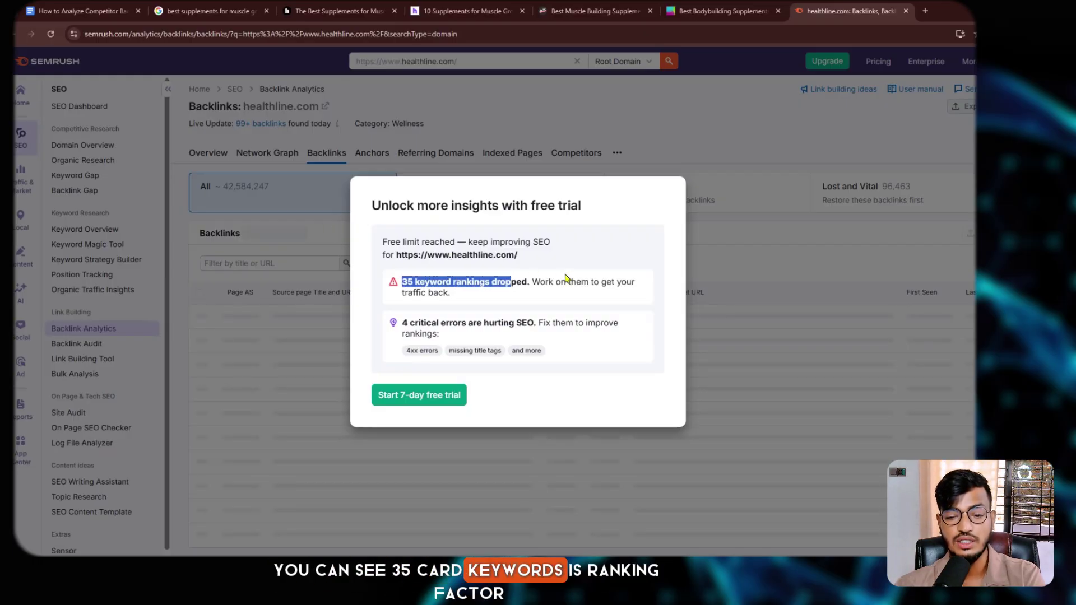
click(523, 329)
drag(568, 324, 573, 323)
click(286, 128)
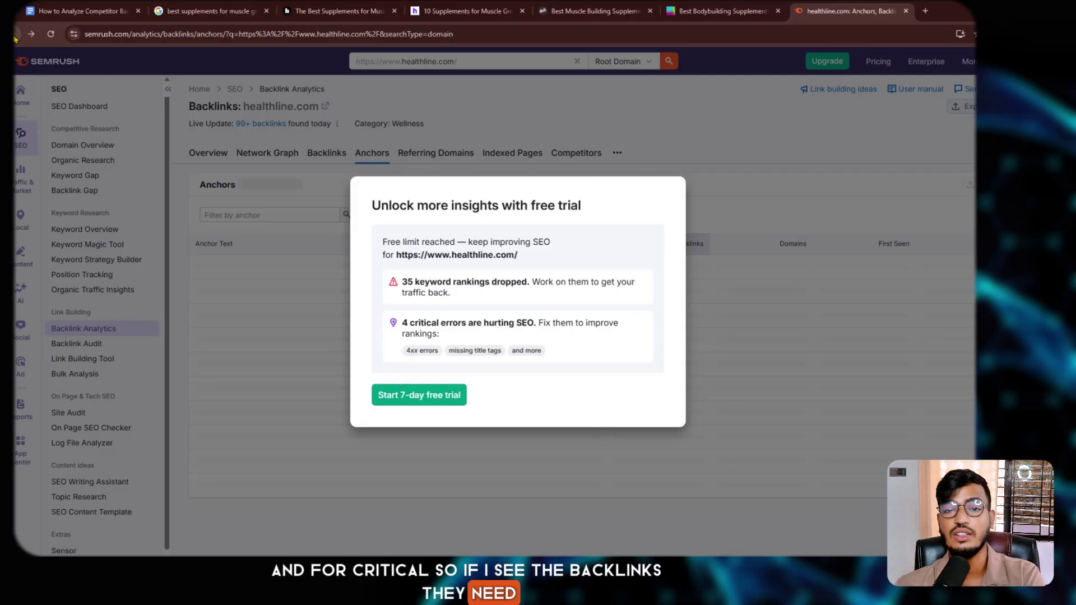
Step: Go back to the Referring Domains report and reload it to clear the trial prompt
click(16, 34)
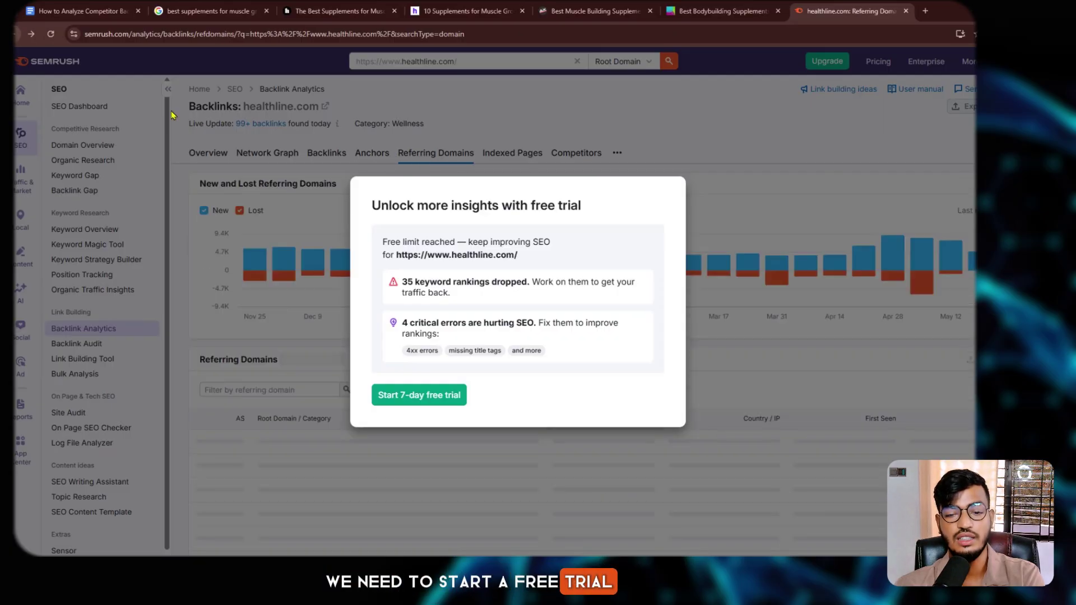
click(51, 35)
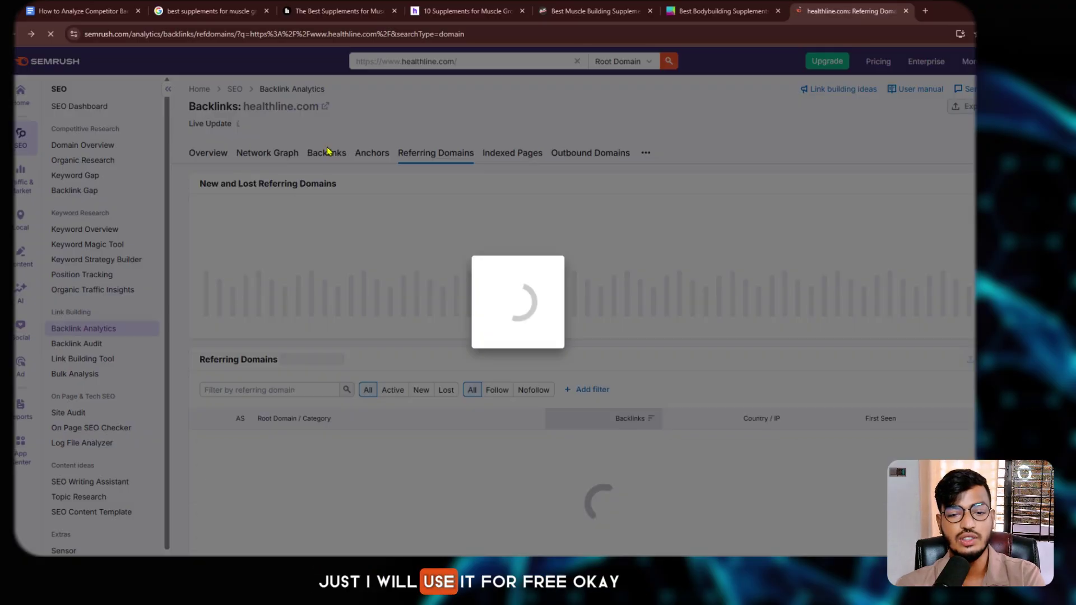
key(ctrl+t)
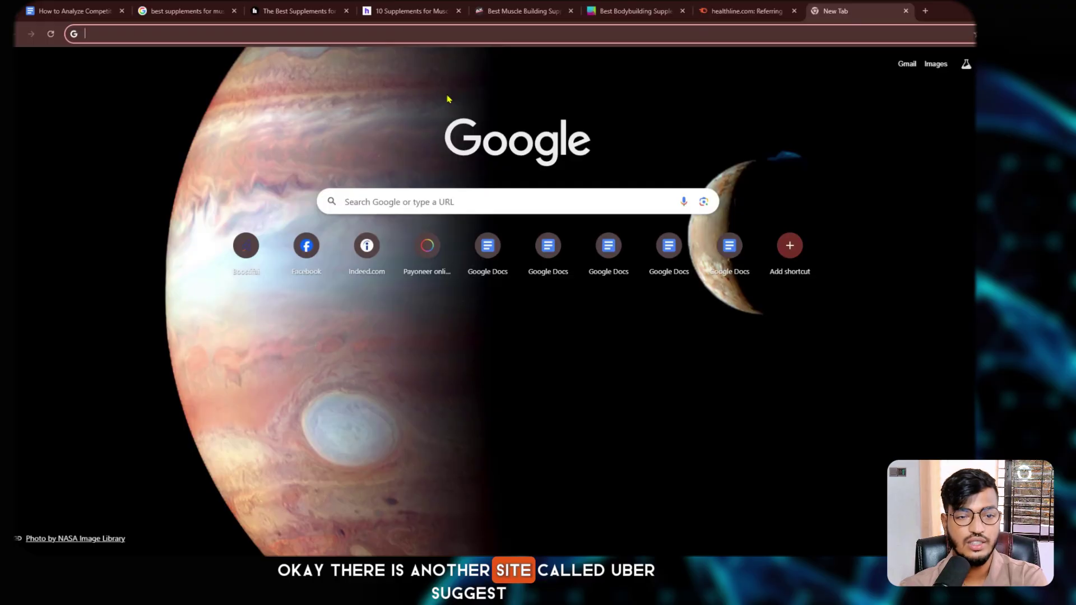
Step: Open Ubersuggest from Google and search the keyword 'vegan protein powder'
text(ub)
key(Return)
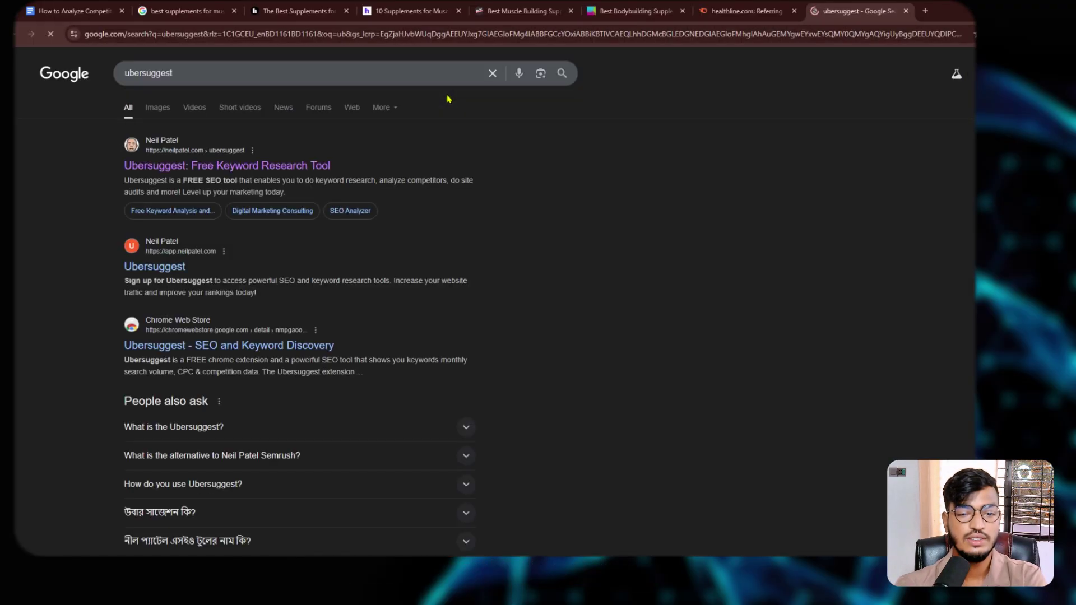
click(271, 166)
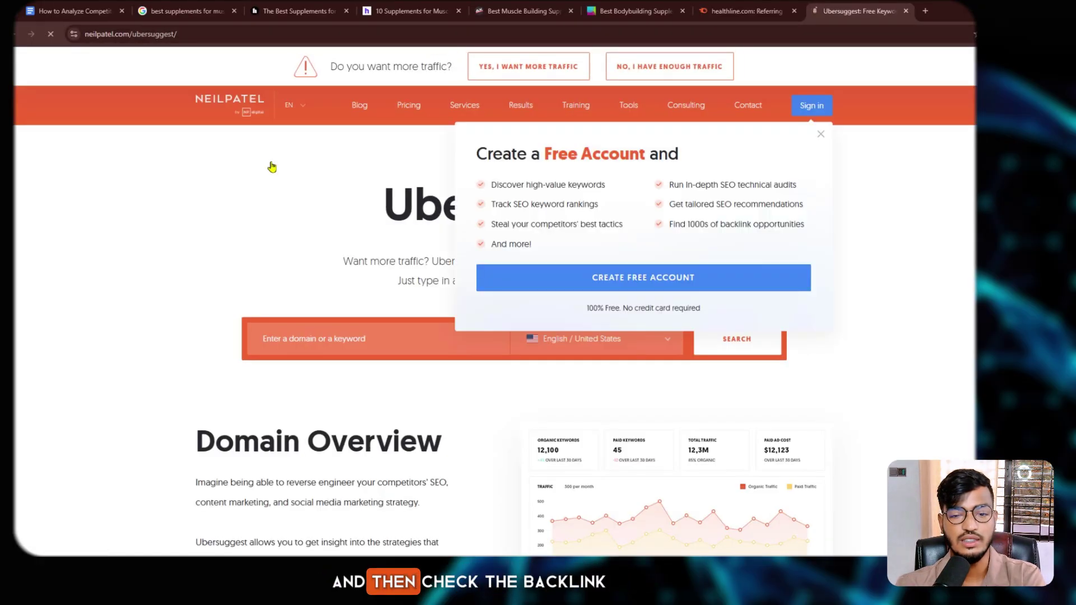
click(346, 337)
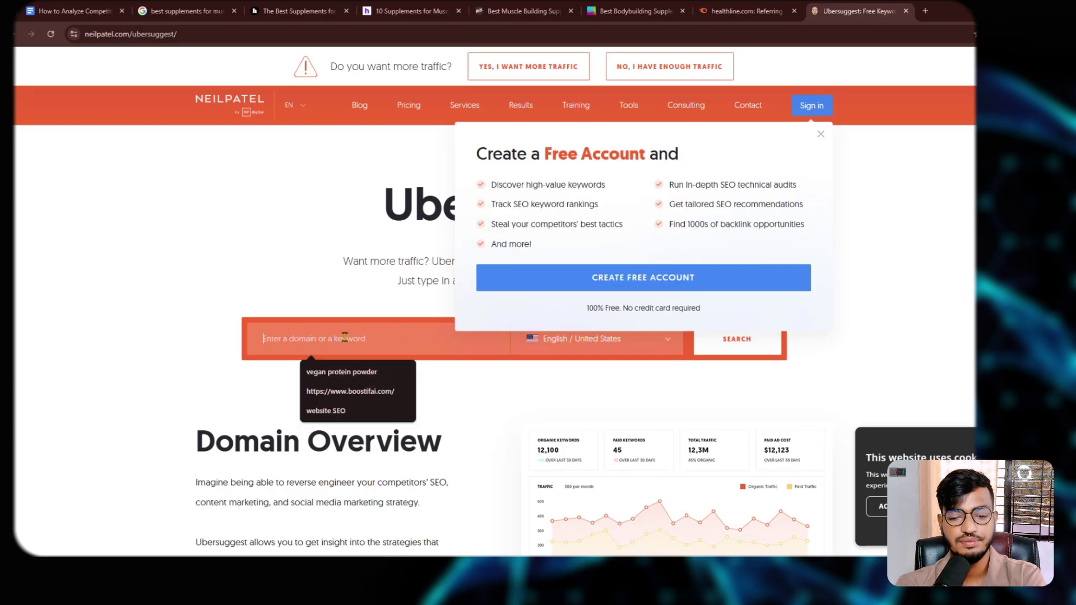
click(347, 372)
click(721, 342)
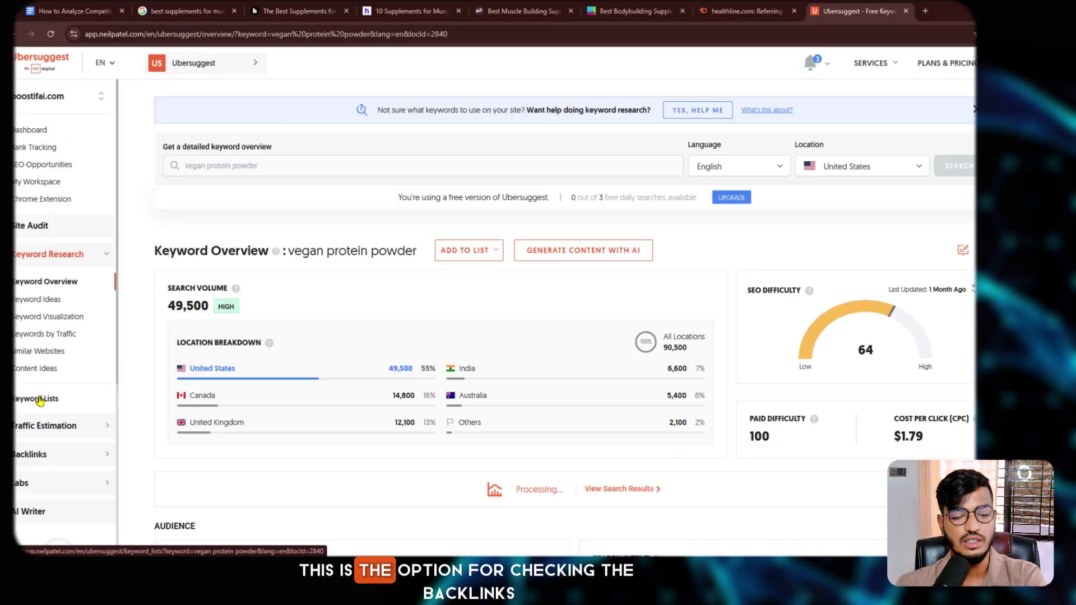
Step: Look up healthline.com in Ubersuggest's Backlinks overview and dismiss the premium upgrade popup
scroll(51, 280, down, 1)
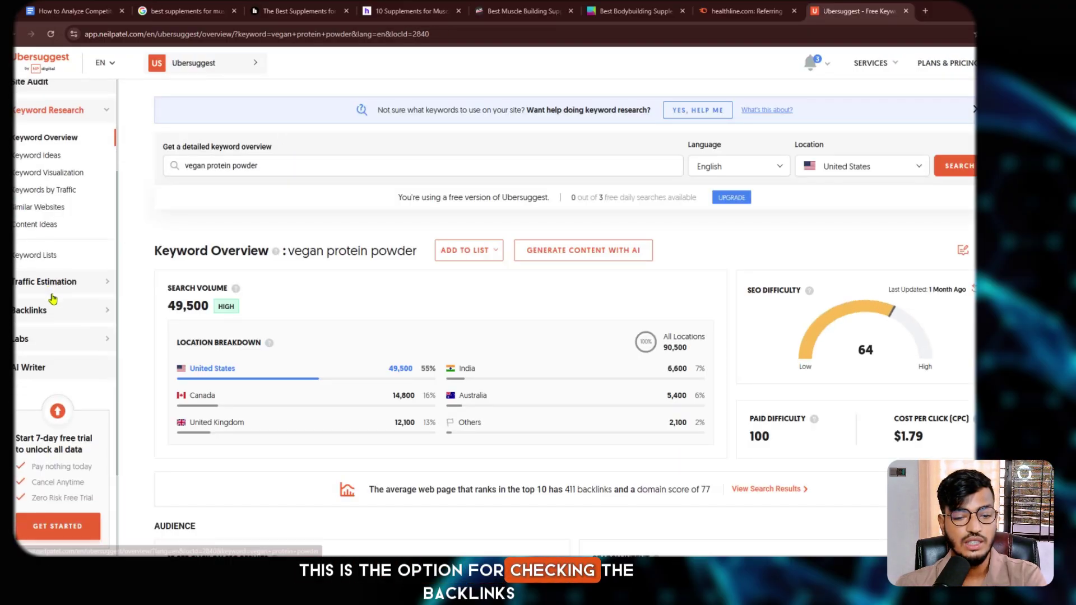
click(33, 308)
scroll(62, 301, down, 1)
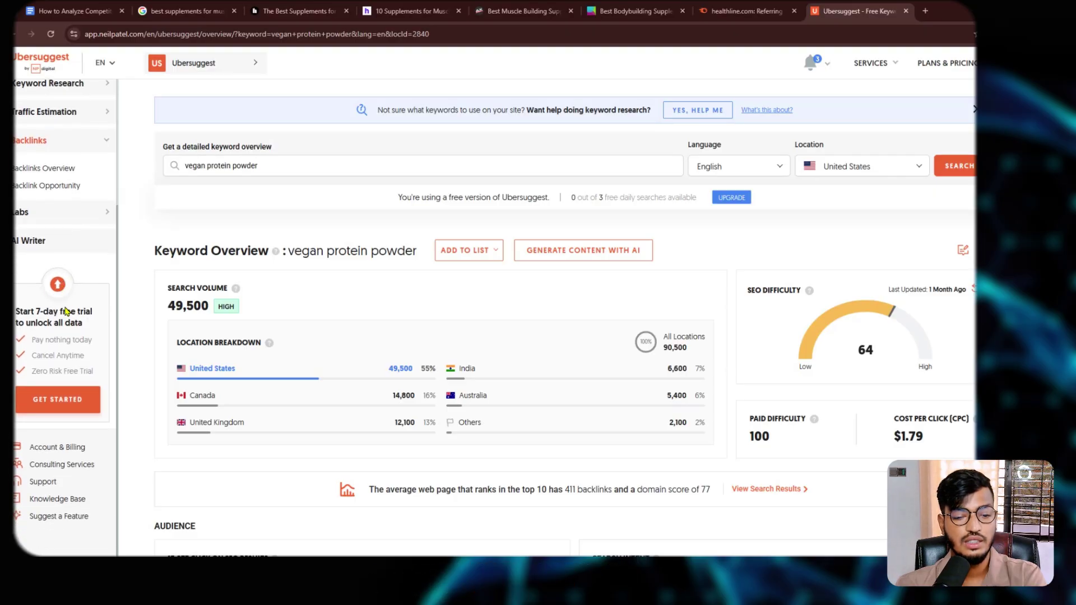
scroll(70, 303, up, 4)
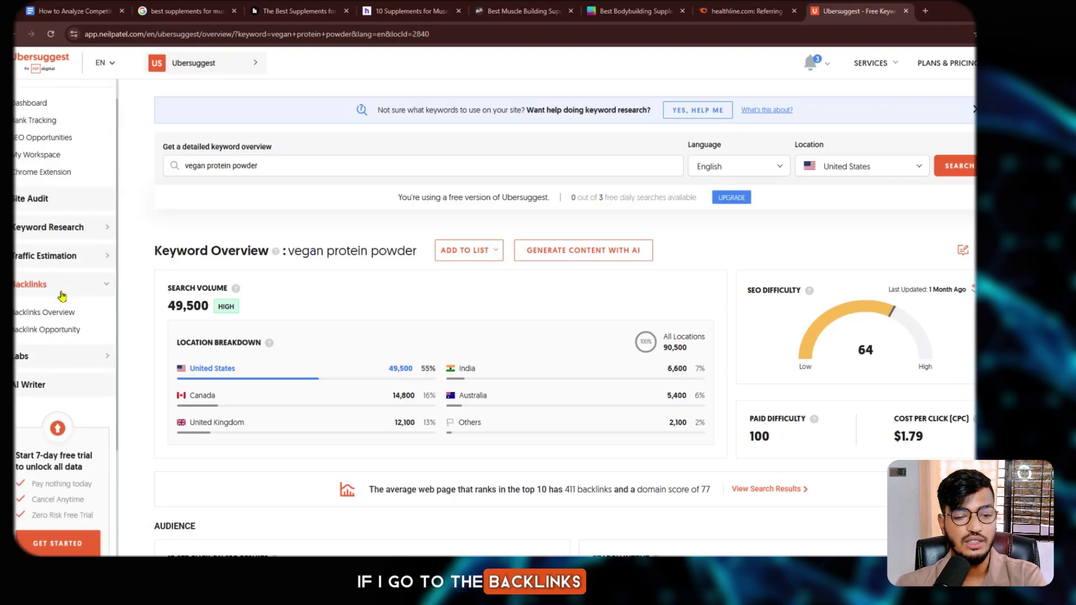
click(63, 312)
click(311, 129)
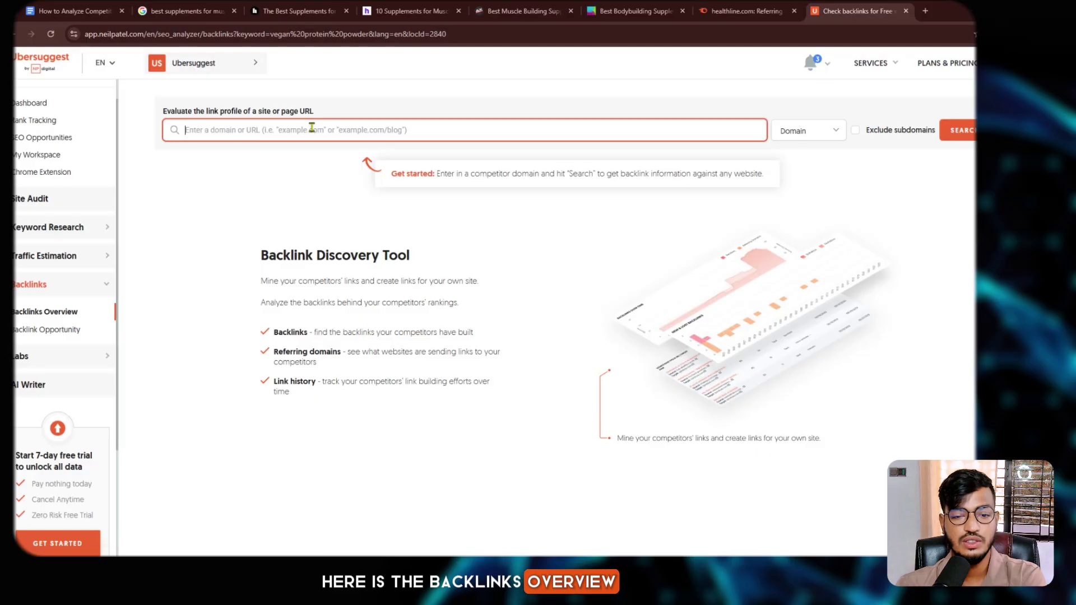
text(https://www.healthline.com/)
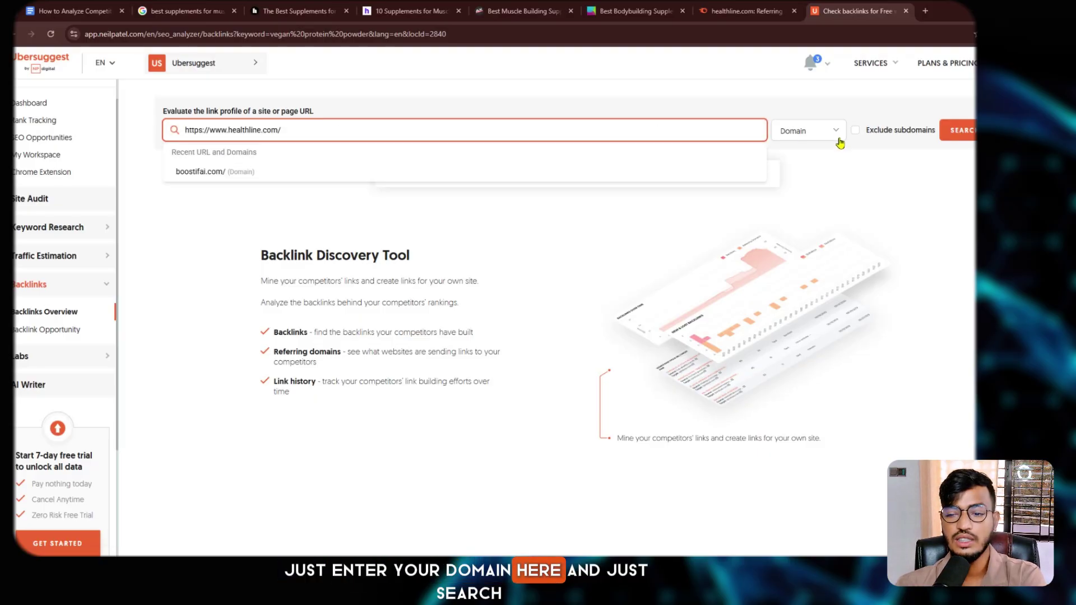
click(960, 130)
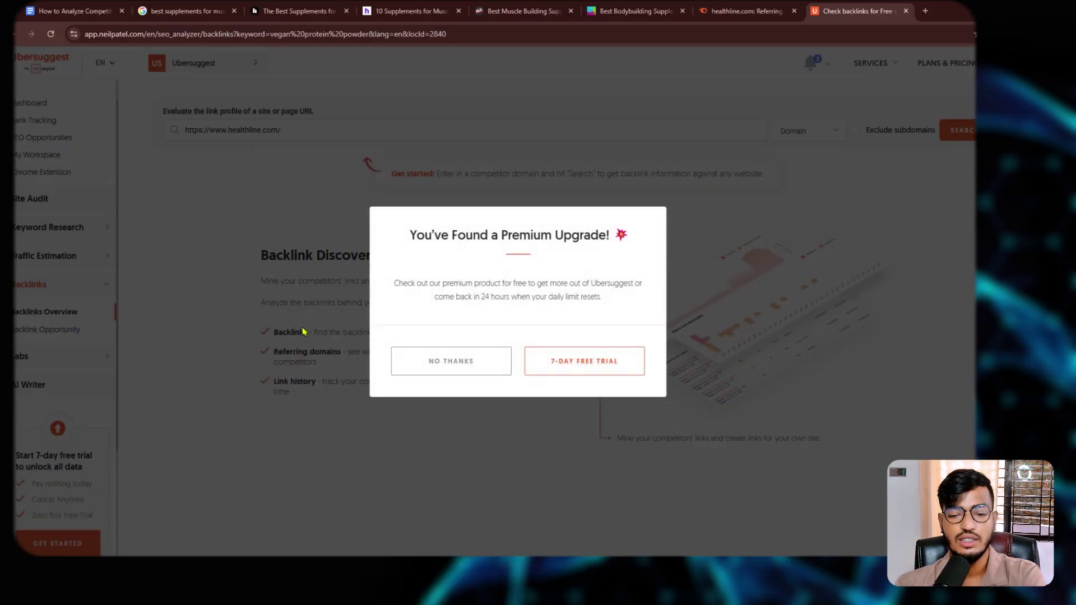
click(463, 361)
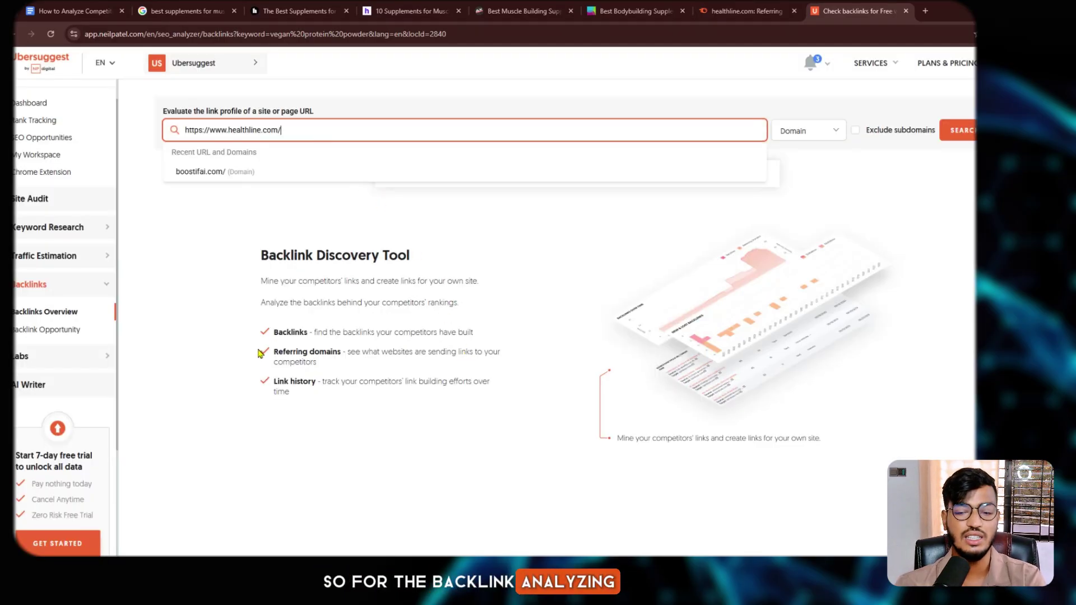
key(ctrl+1)
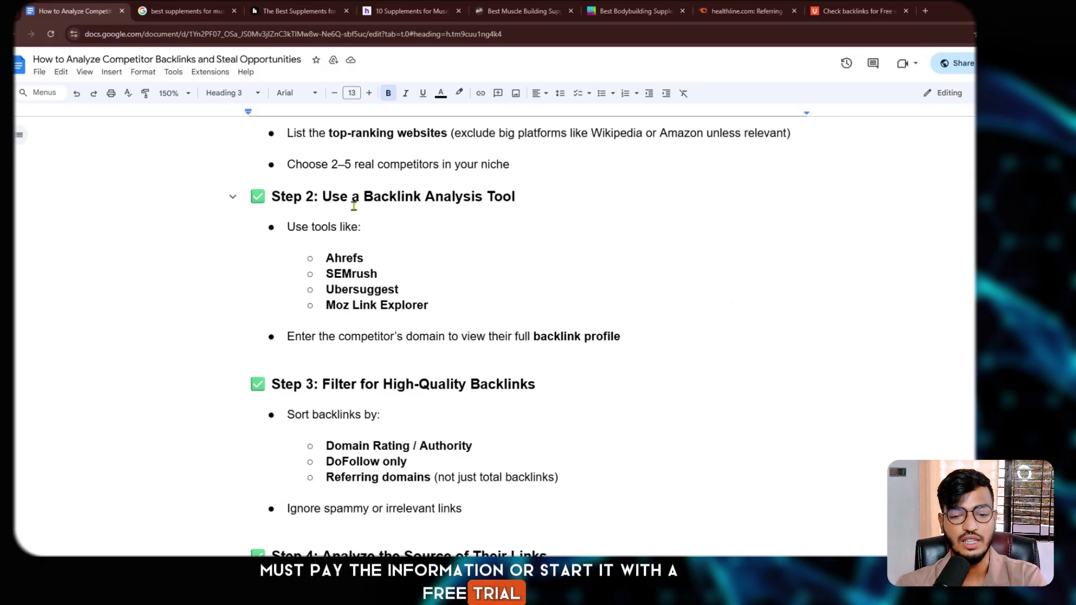
Step: Highlight the Step 2 tools list and Step 3's sorting items: Domain Rating and referring domains
drag(270, 192, 330, 283)
click(437, 302)
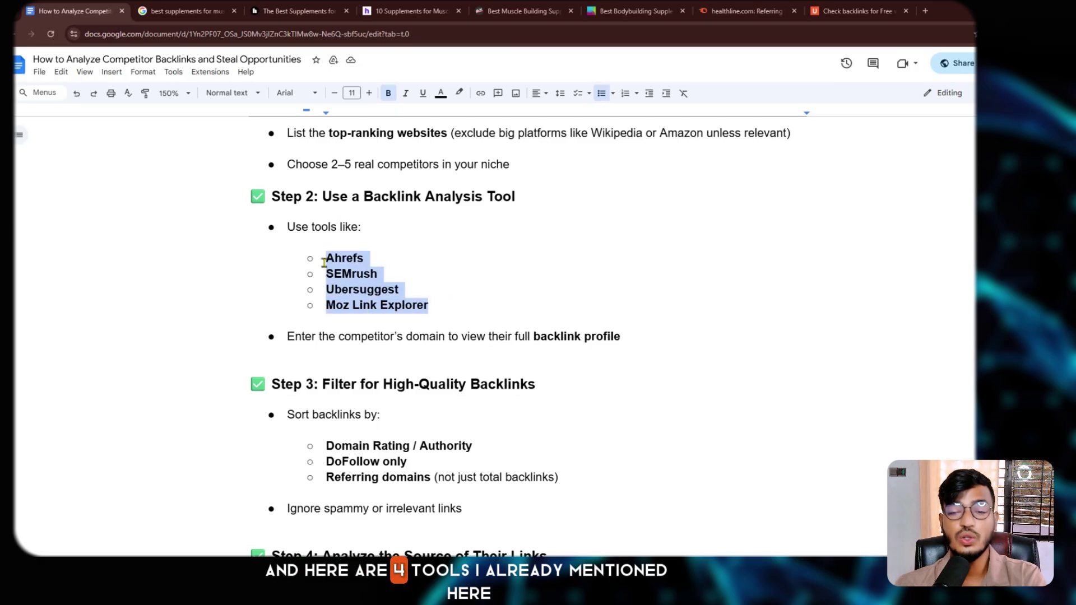
scroll(348, 312, down, 3)
click(386, 240)
drag(432, 241, 534, 241)
drag(301, 271, 377, 292)
click(373, 301)
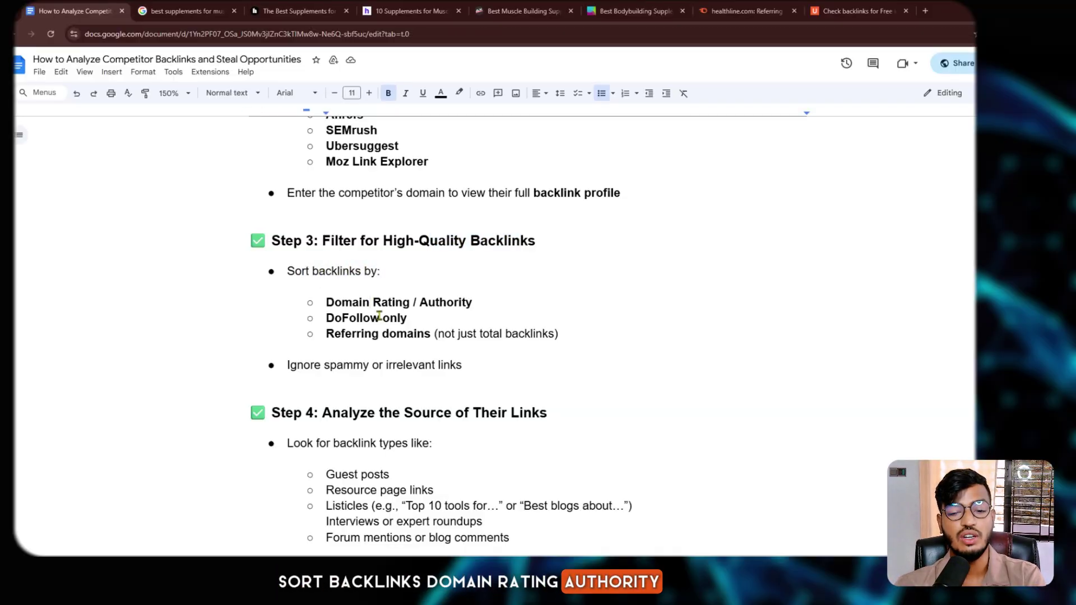
click(364, 334)
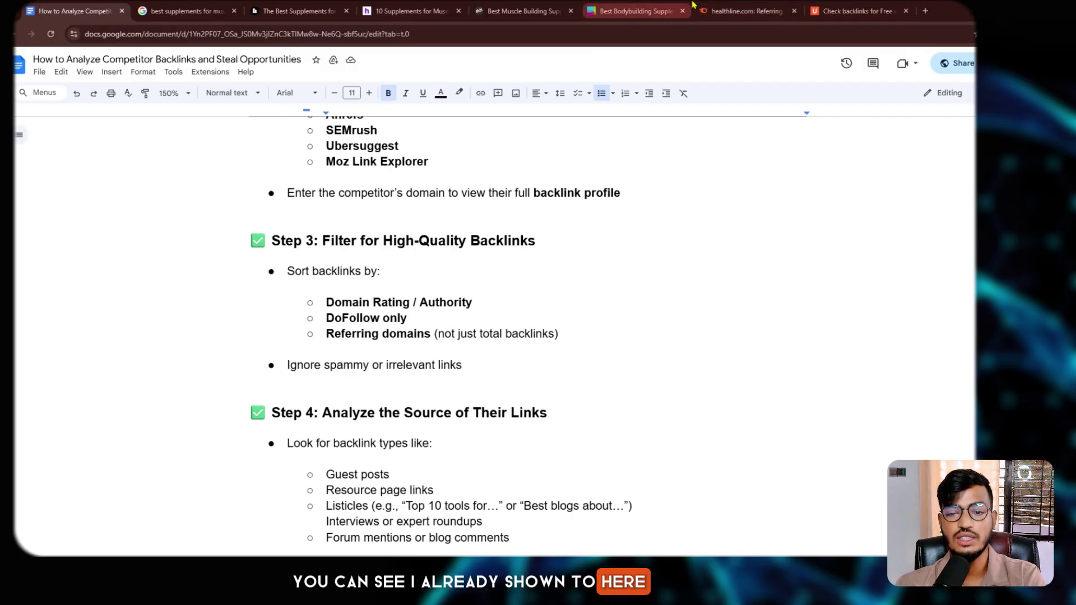
click(742, 11)
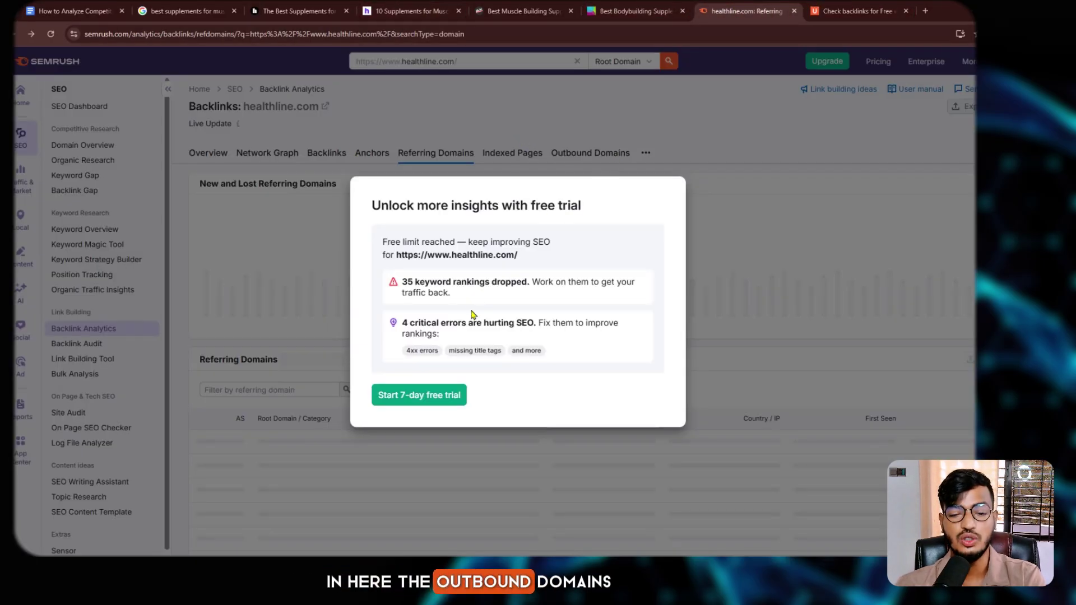
Step: Highlight the 'Unlock more insights' trial popup heading, then go back to the Google Docs outline
drag(472, 206, 616, 218)
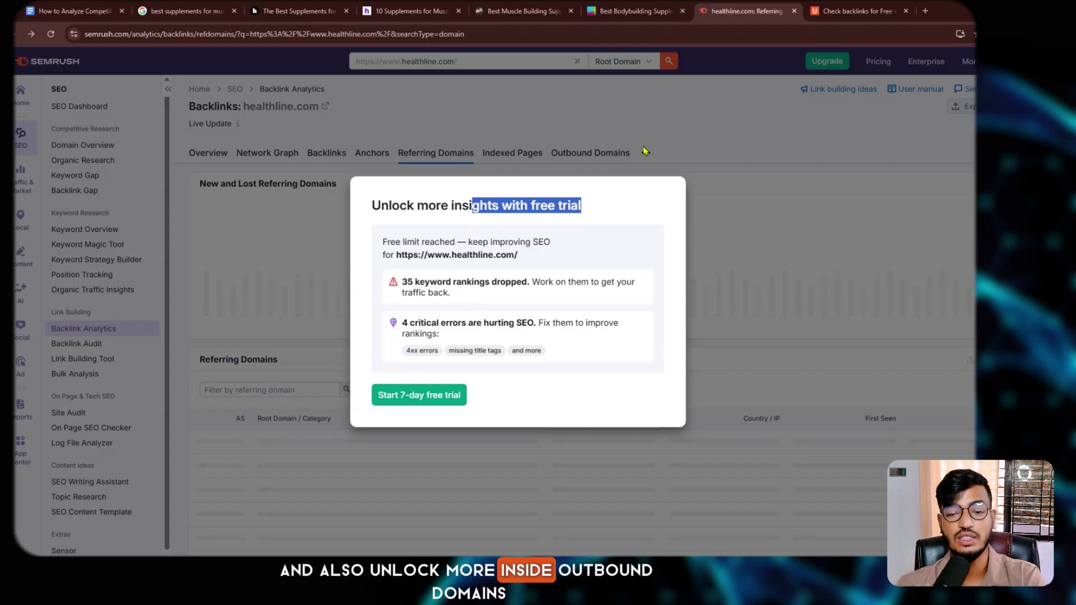
click(615, 154)
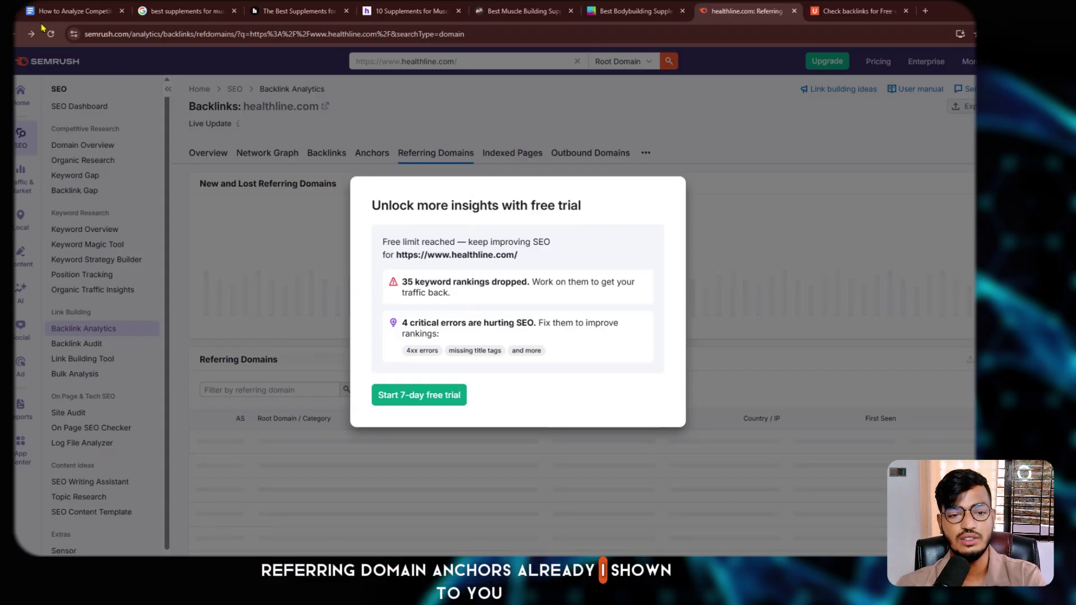
click(62, 11)
Step: Highlight the Step 4 heading, its backlink types phrase and the Guest posts item
scroll(278, 313, down, 3)
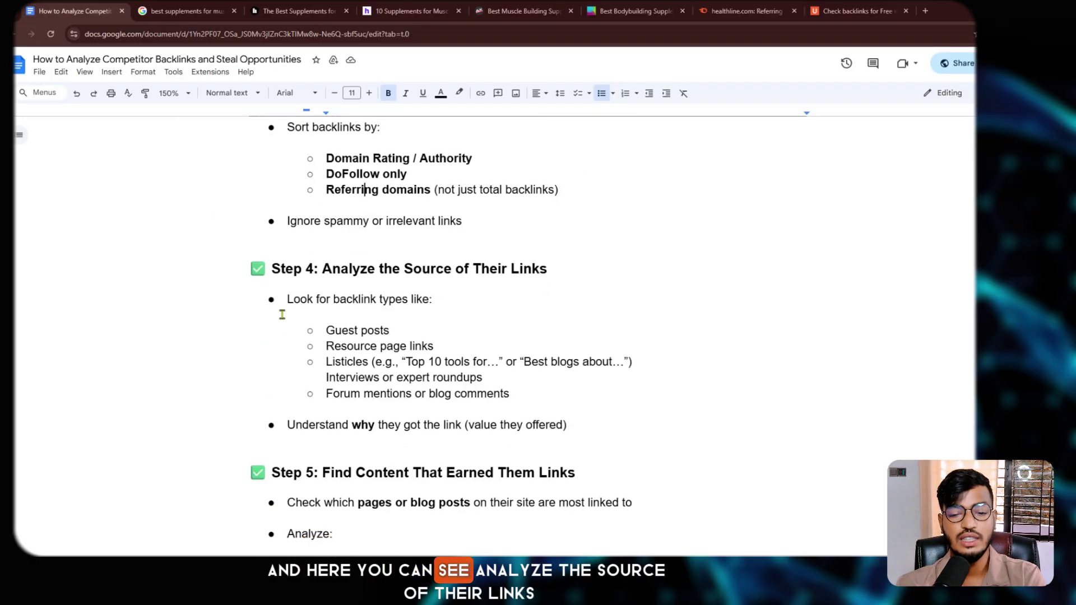
drag(322, 270, 530, 269)
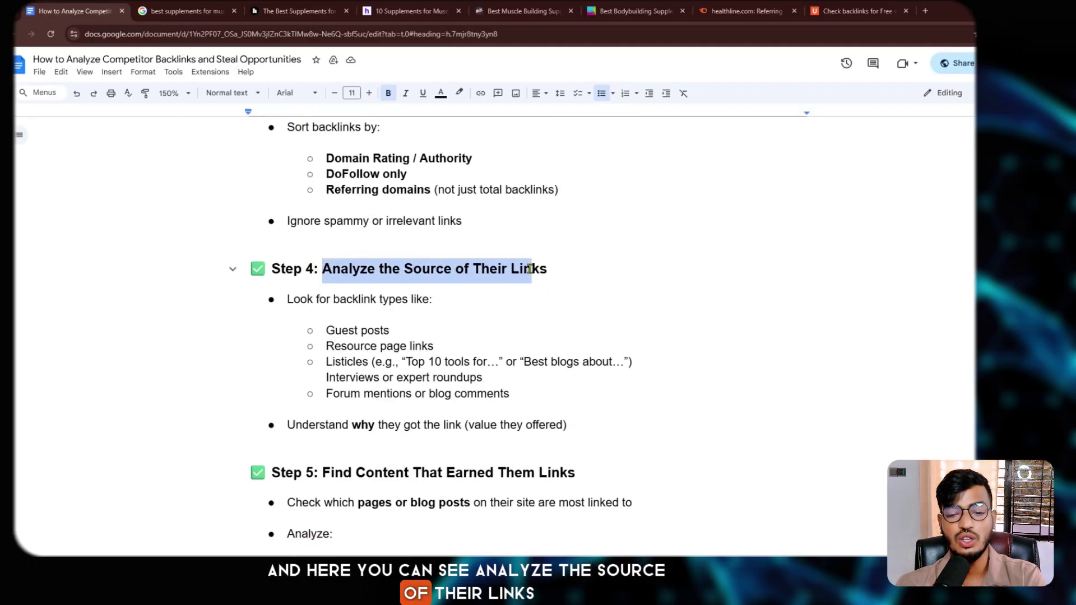
click(561, 265)
drag(334, 298, 416, 298)
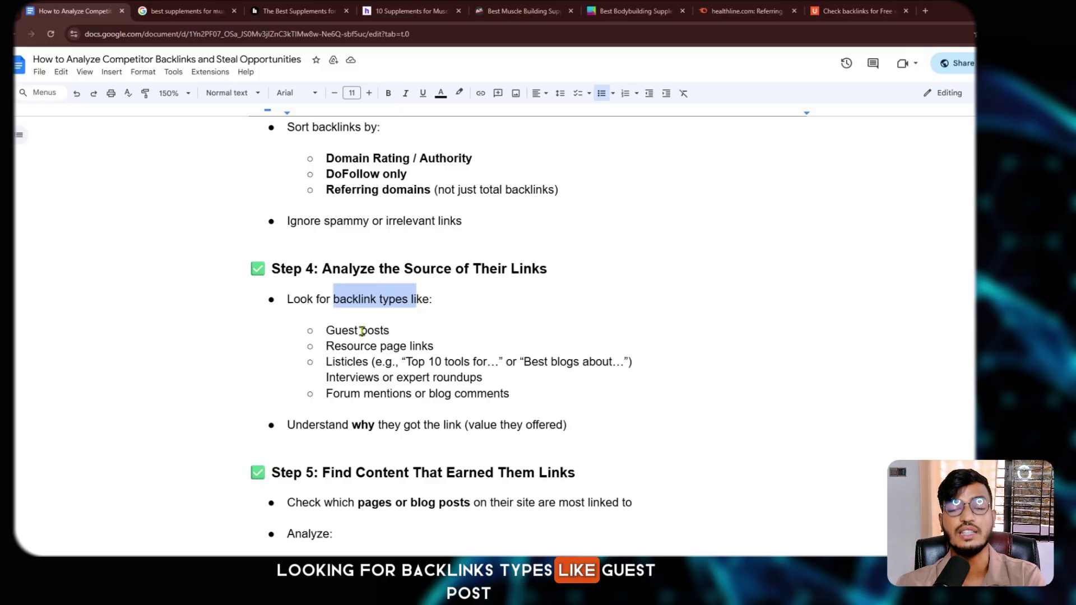
click(359, 330)
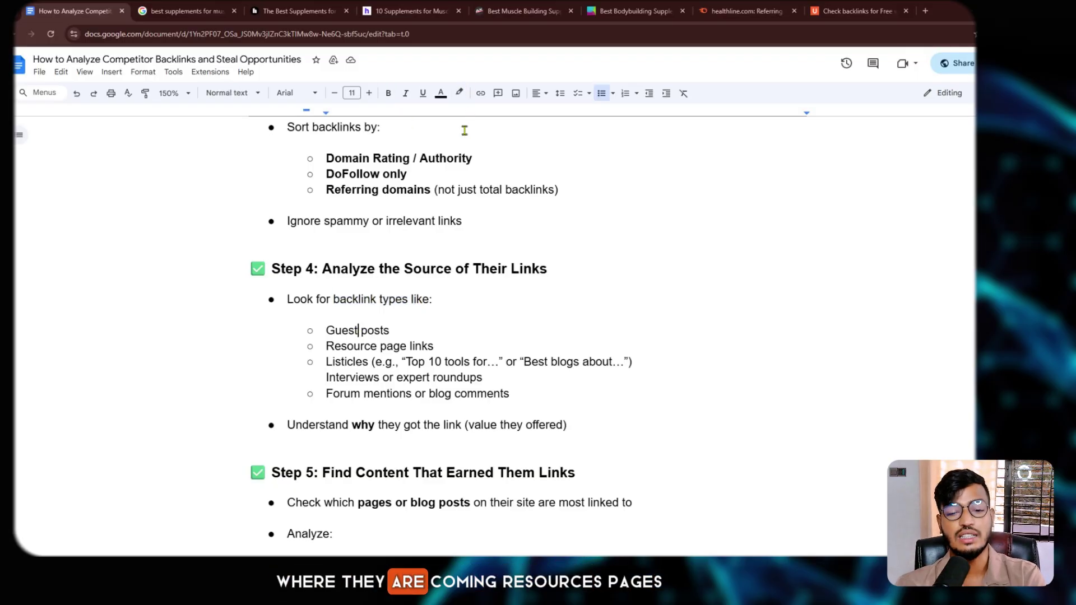
Step: Highlight the Resource page links, Listicles examples, interviews and forum mentions bullets in turn
drag(340, 347, 439, 348)
click(399, 362)
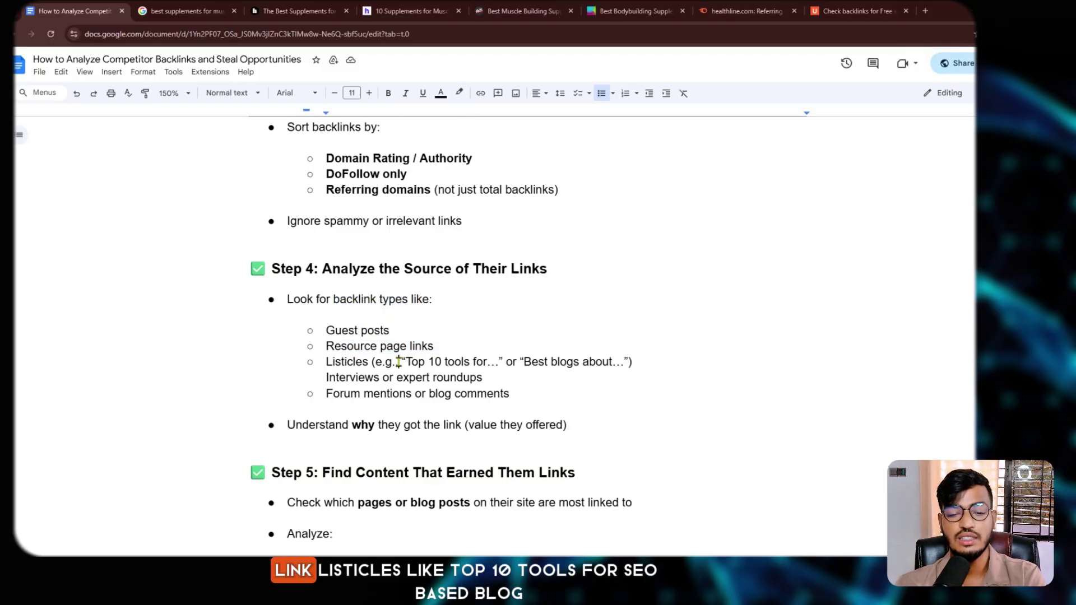
drag(354, 363, 409, 363)
click(464, 363)
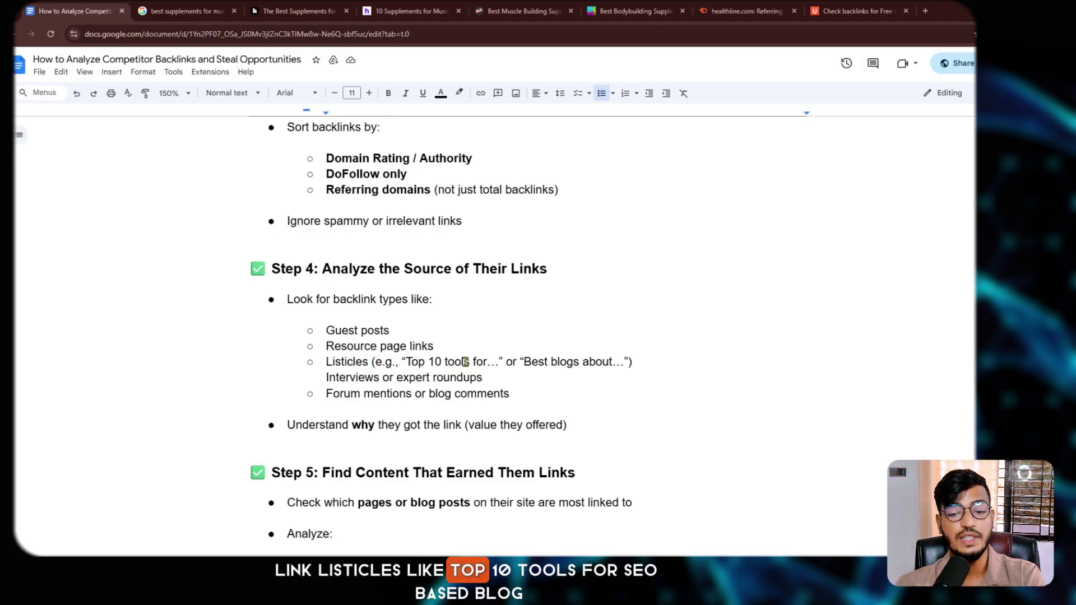
click(486, 363)
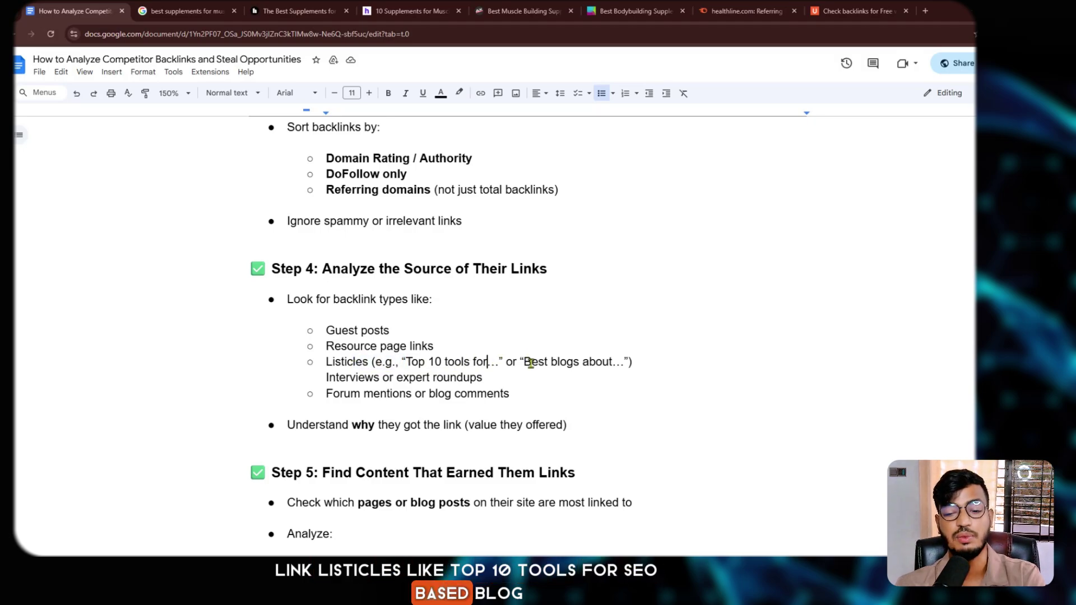
drag(531, 363, 595, 363)
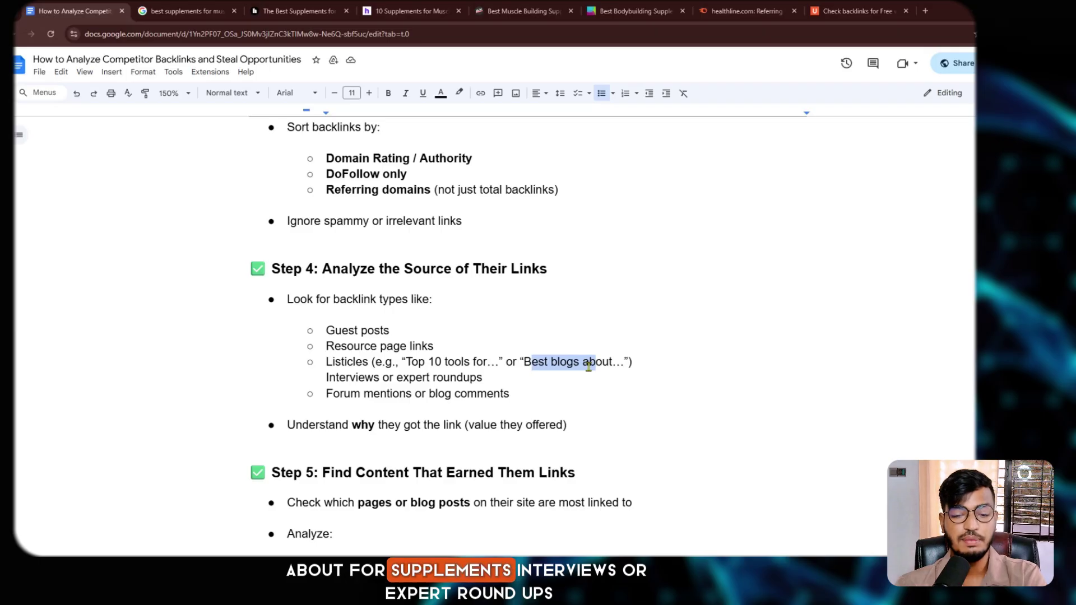
click(465, 379)
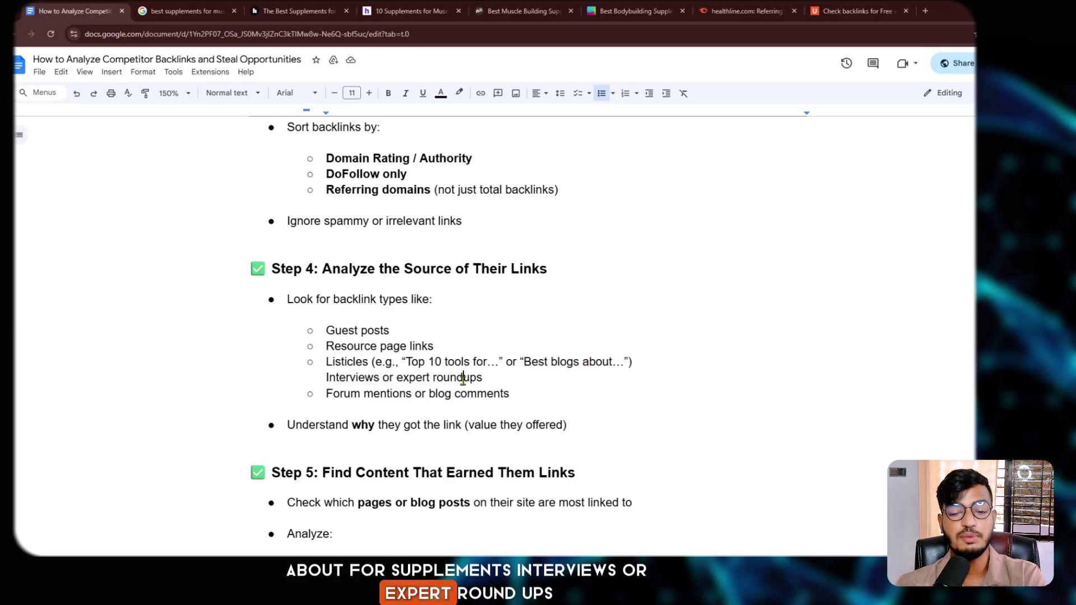
drag(352, 393, 436, 393)
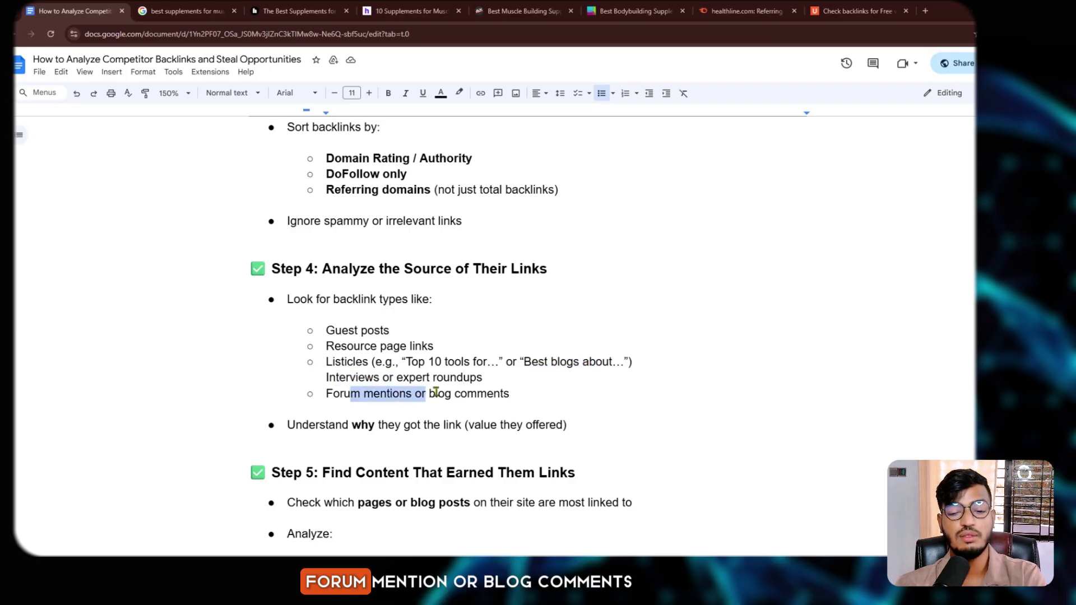
click(514, 392)
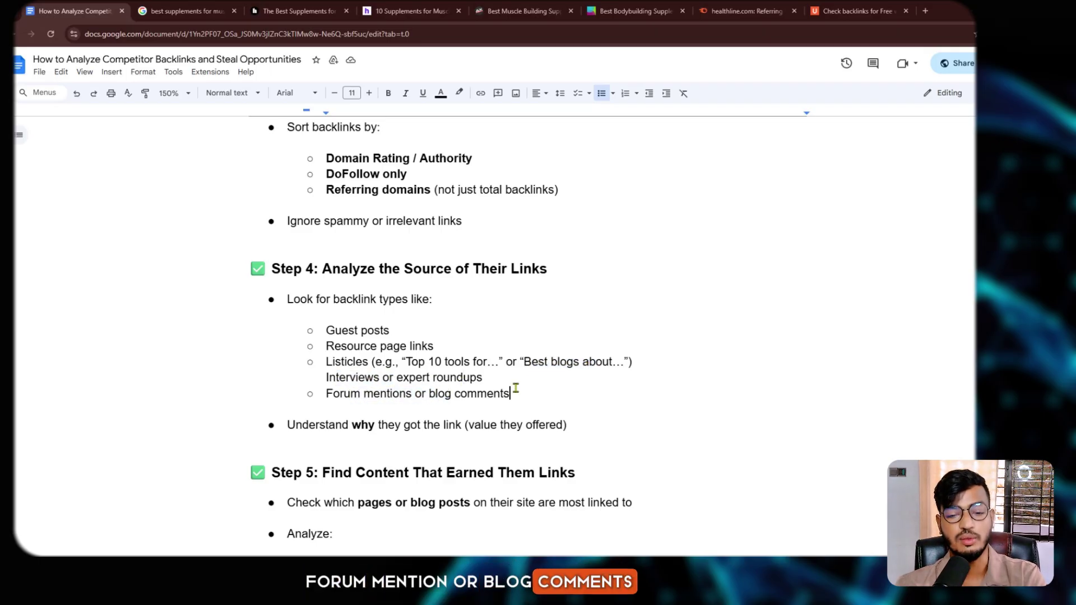
click(925, 10)
Step: Search Google for 'guest posting sites' and expand the full list of sites
text(gue)
key(Return)
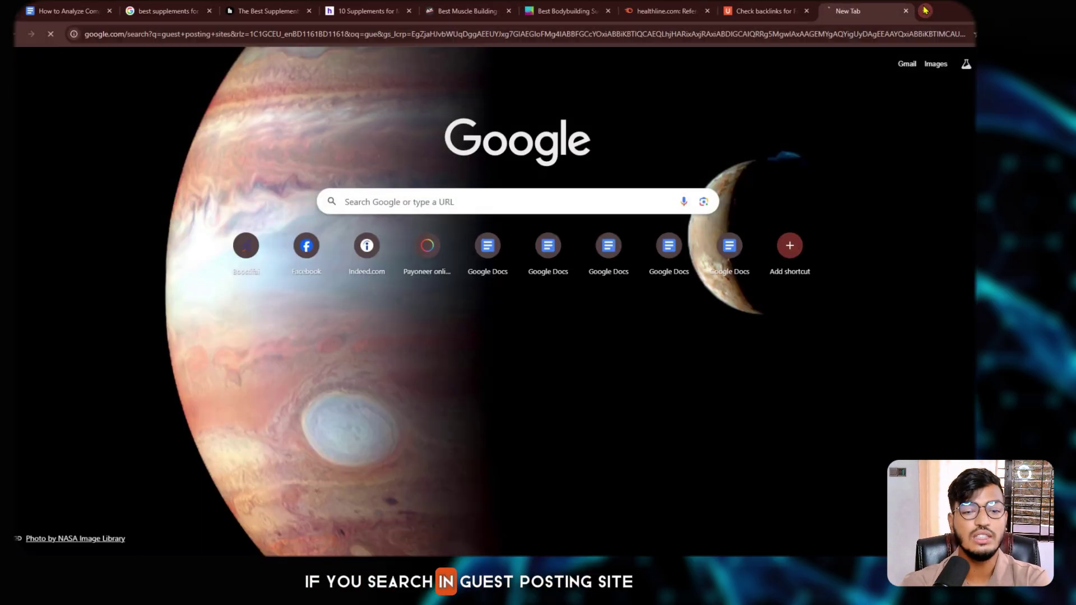
scroll(133, 178, down, 5)
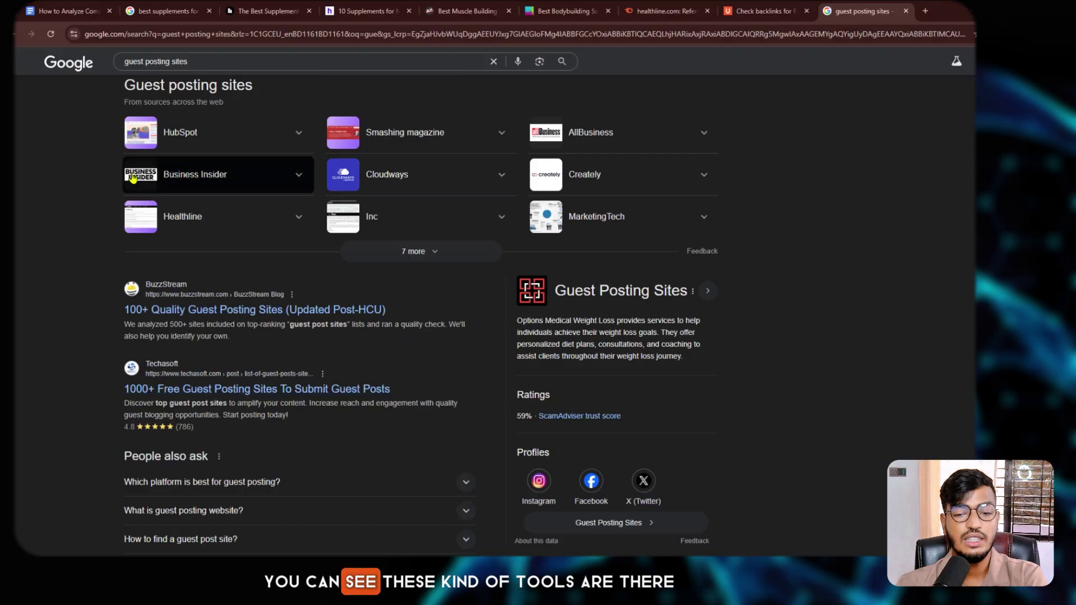
click(395, 255)
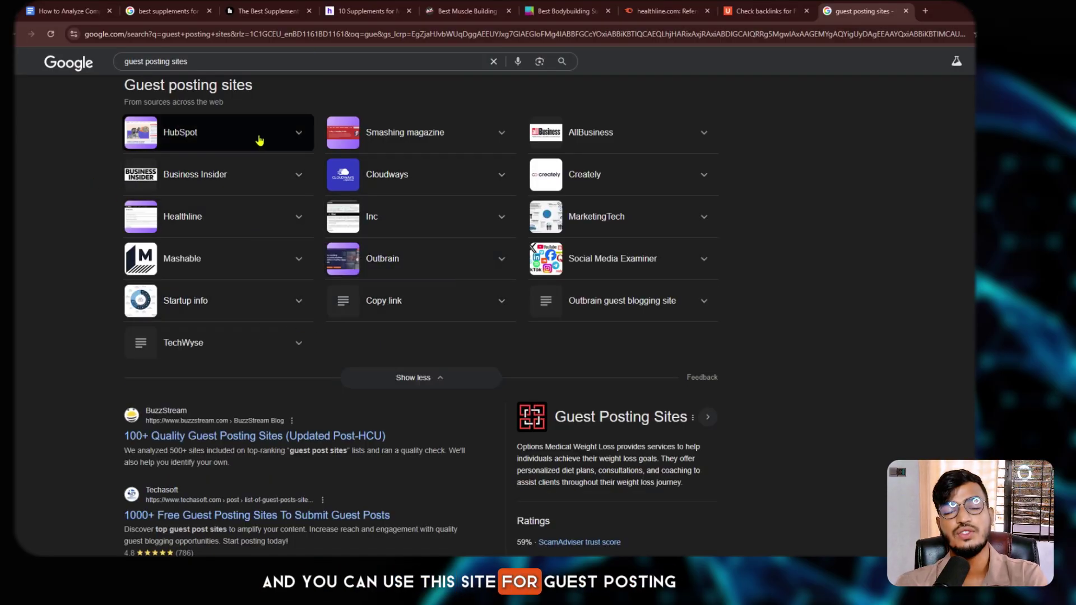
Step: In a new tab, search 'answer question sites', expand the list and open the Quora website
click(925, 11)
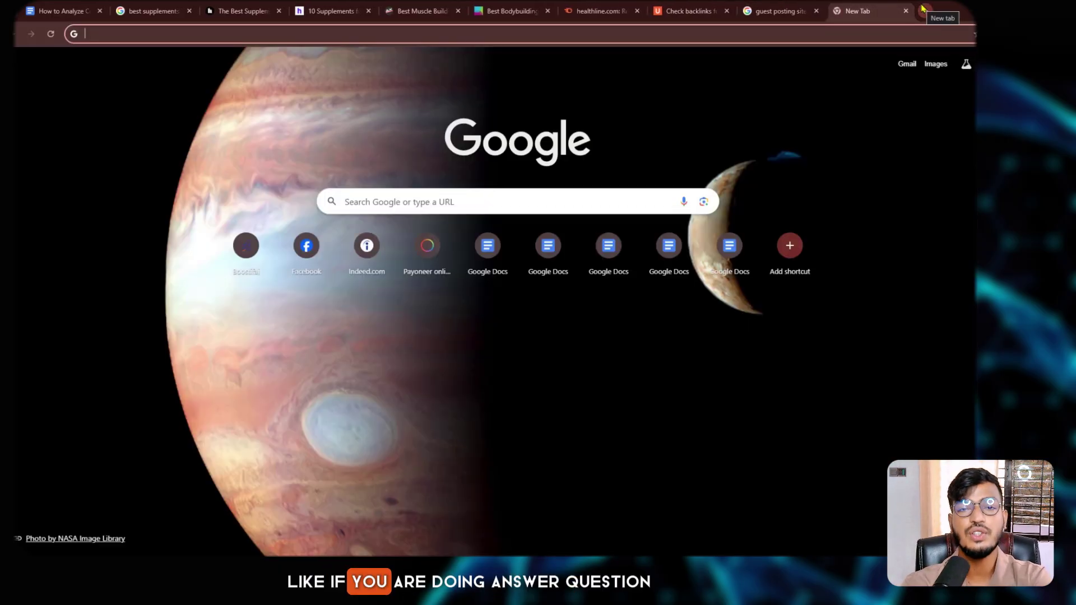
text(answer )
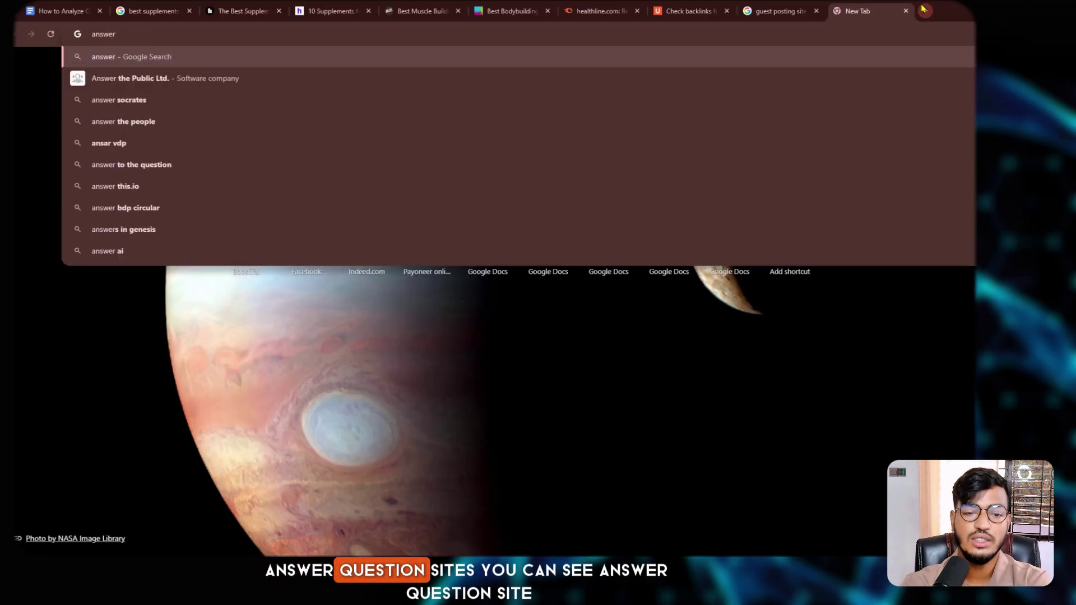
text(quwsiton sites)
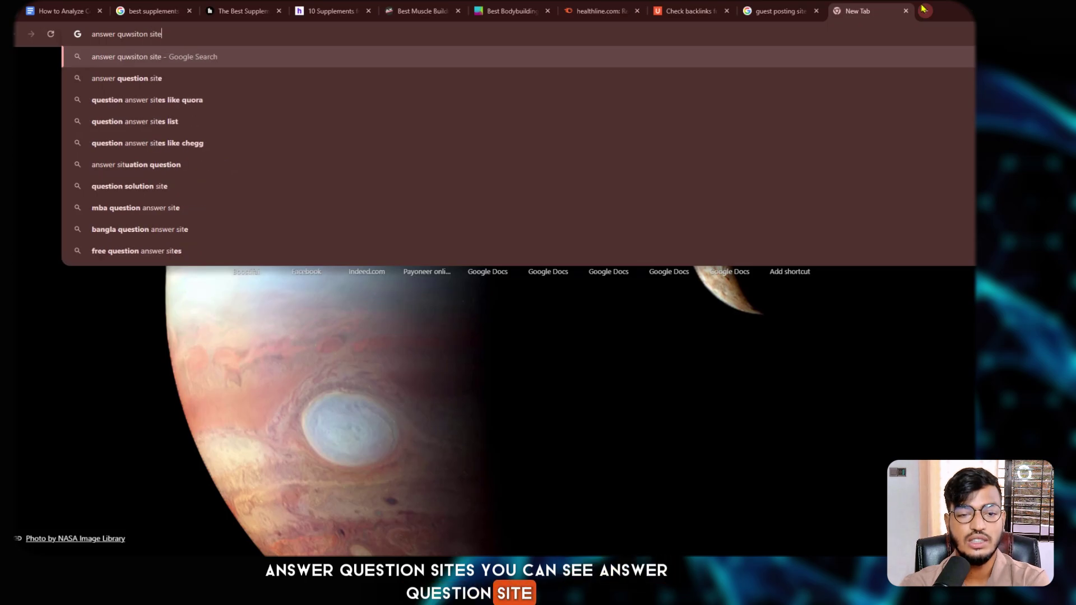
key(Return)
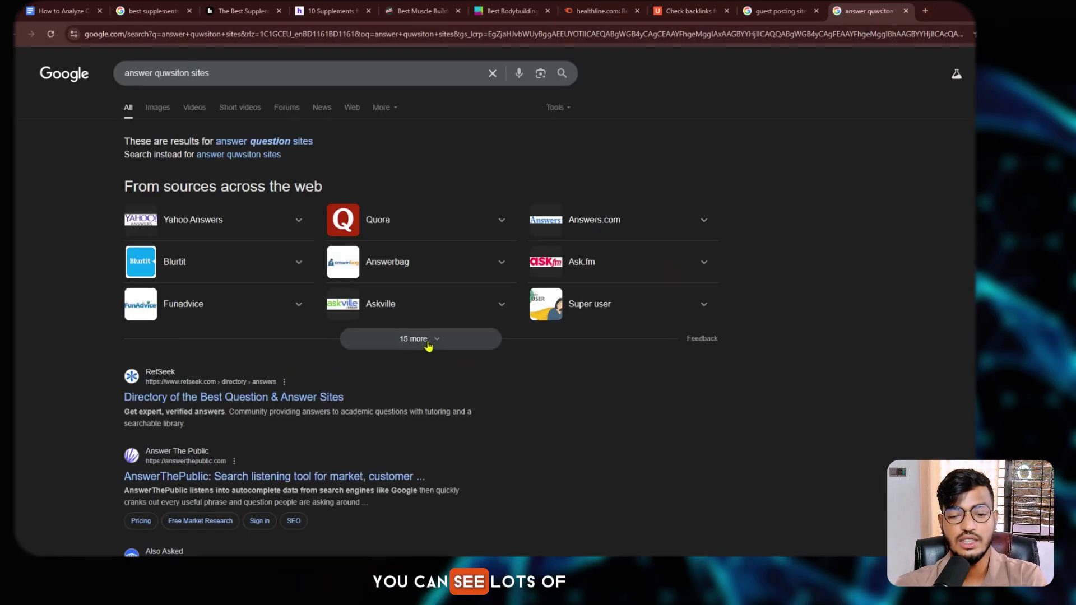
click(427, 341)
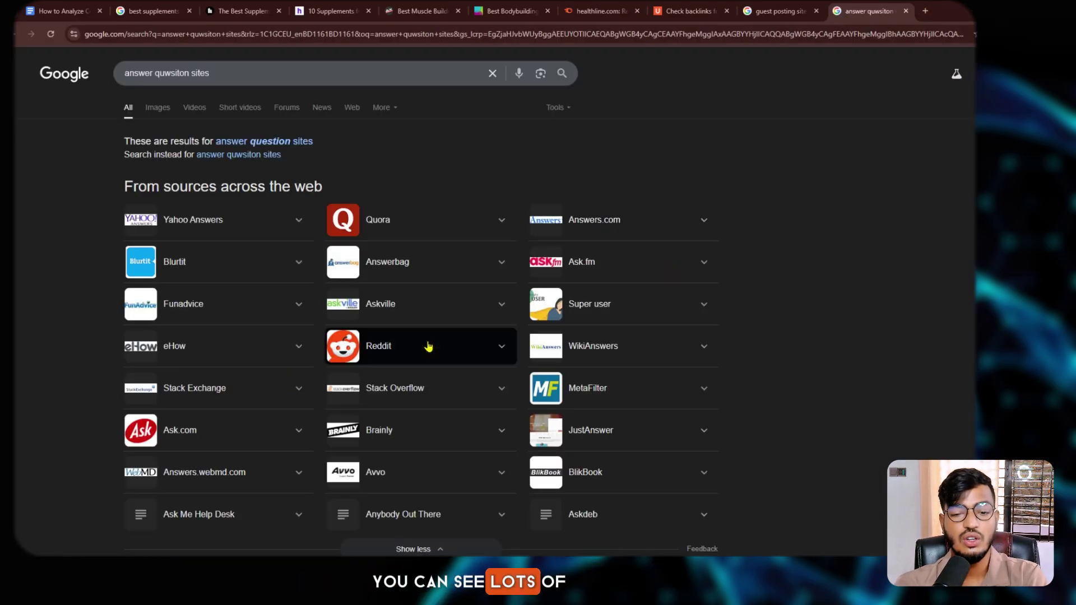
click(401, 231)
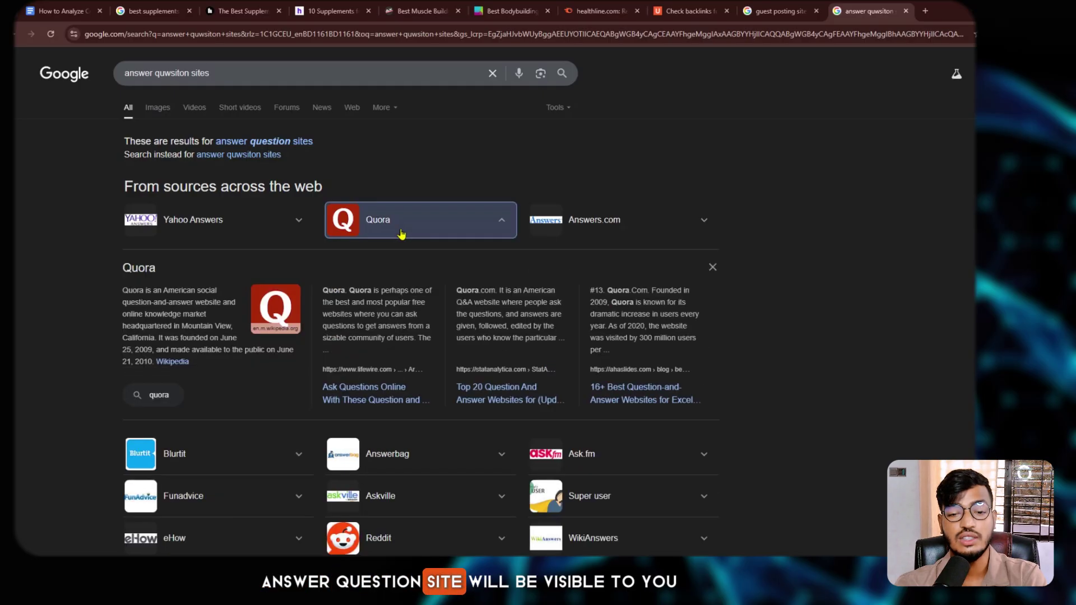
click(132, 268)
click(138, 315)
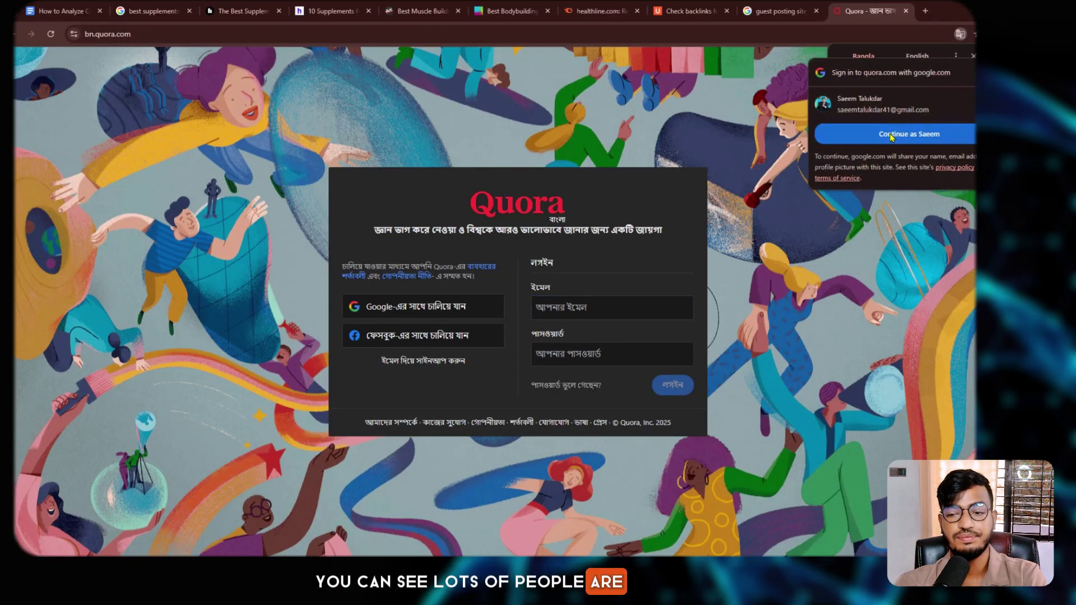
Step: Sign in to Quora with Google, finish topic and language setup, and scroll the home feed
click(891, 136)
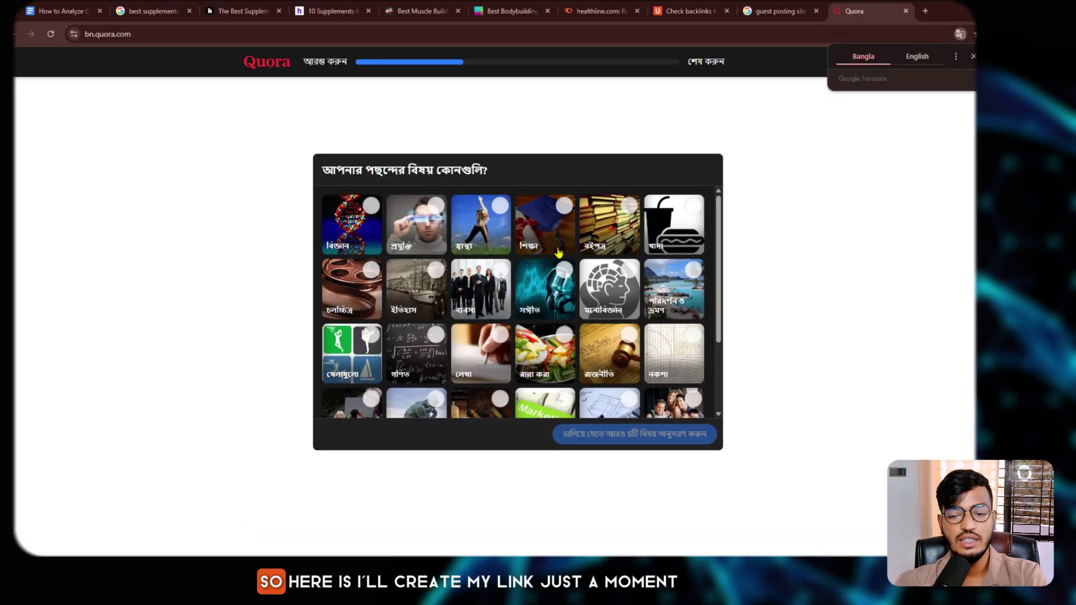
click(695, 435)
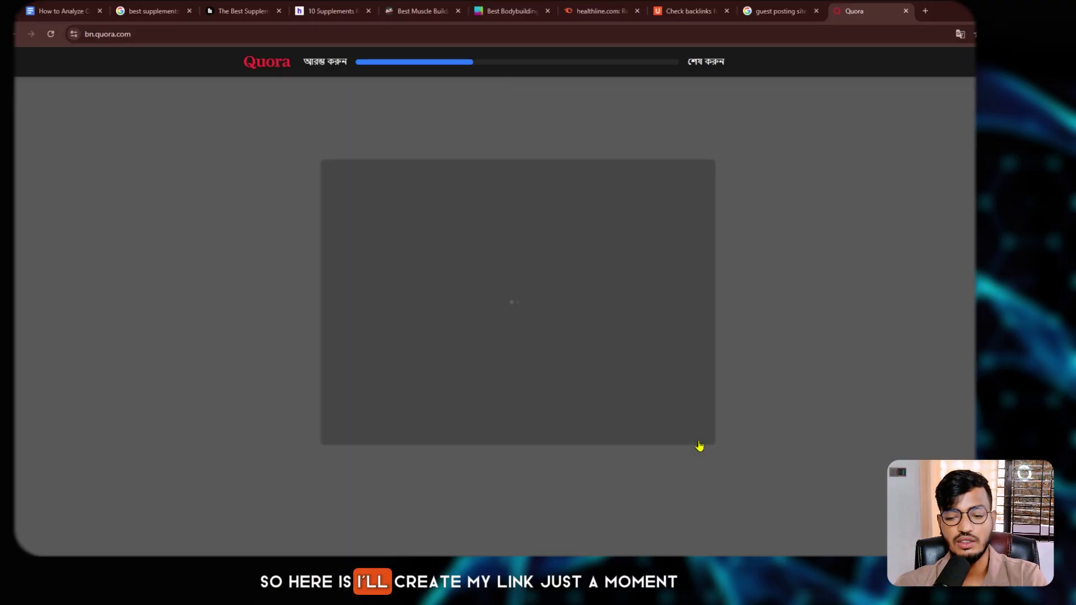
click(688, 435)
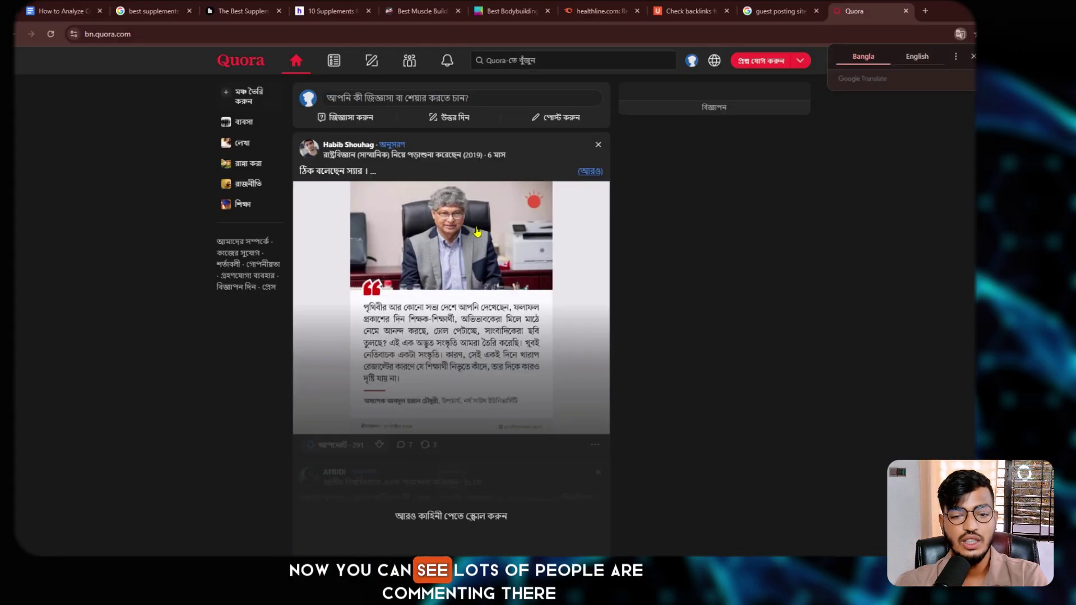
scroll(477, 232, down, 5)
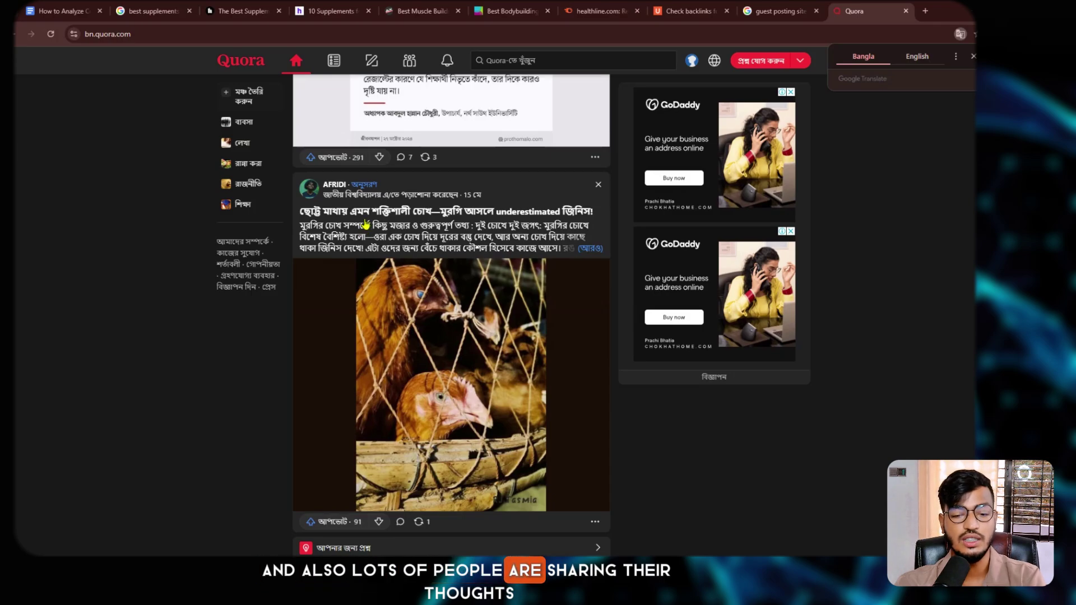
scroll(366, 225, down, 8)
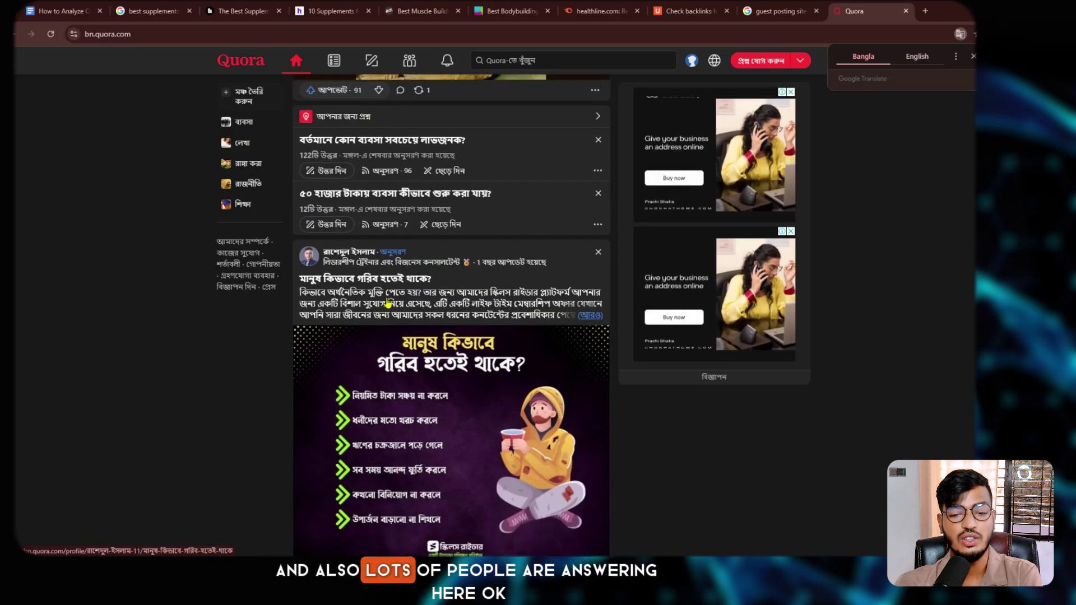
click(50, 12)
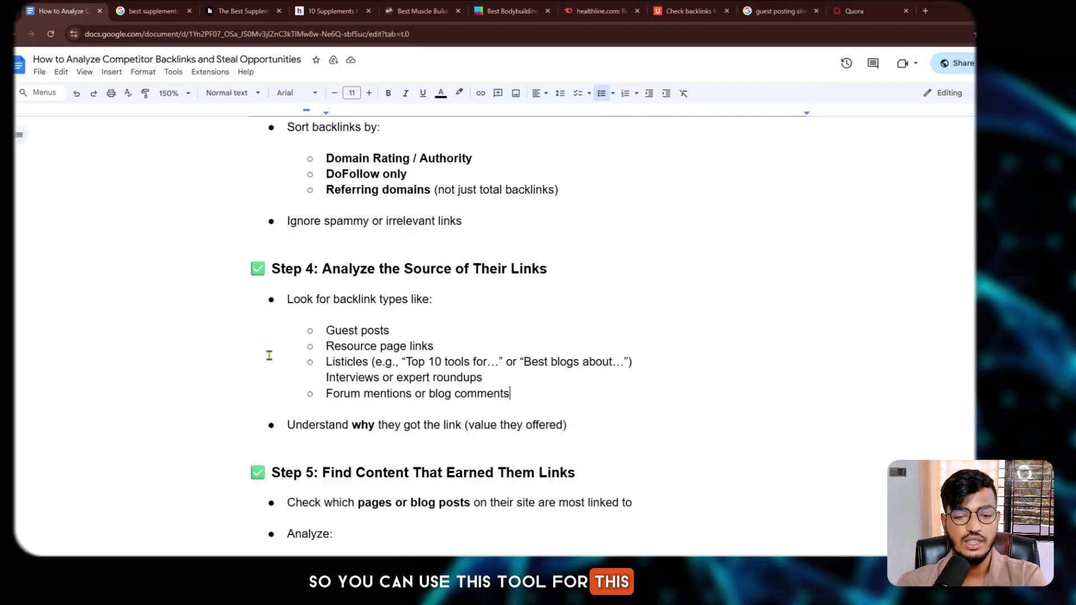
Step: Highlight the Step 5 heading, the 'pages or blog posts' phrase, and the Topic, Format and Depth items
scroll(269, 355, down, 3)
drag(374, 328, 597, 316)
click(593, 326)
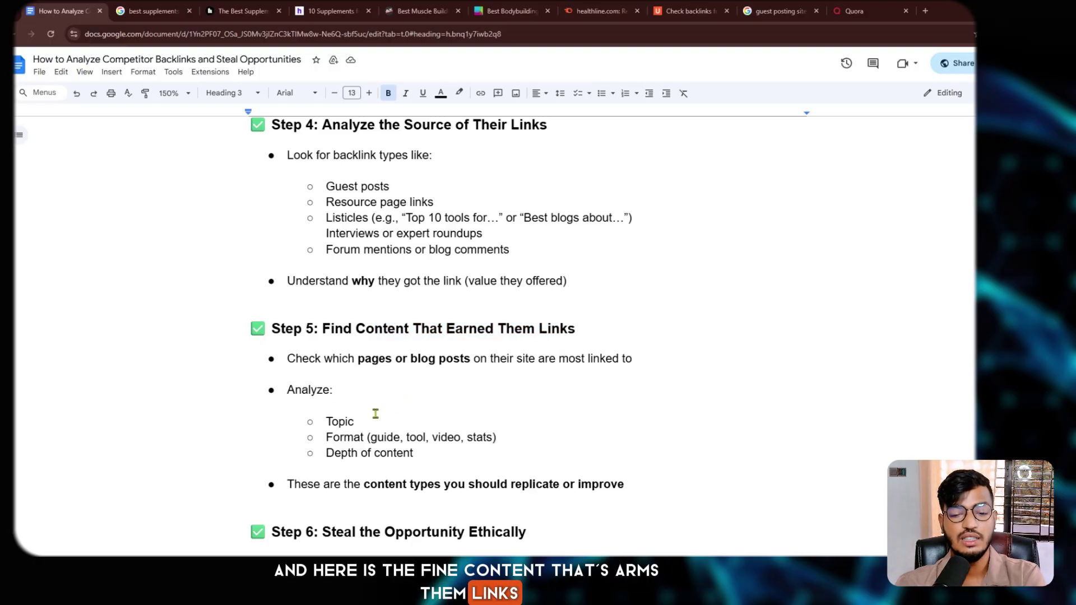
drag(322, 358, 471, 359)
click(472, 359)
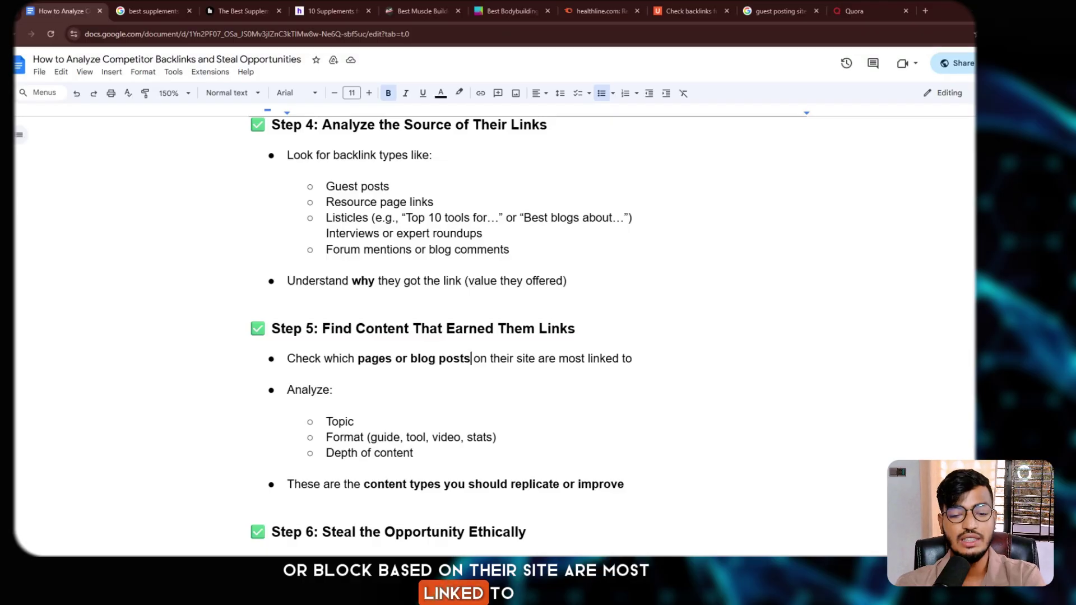
click(340, 425)
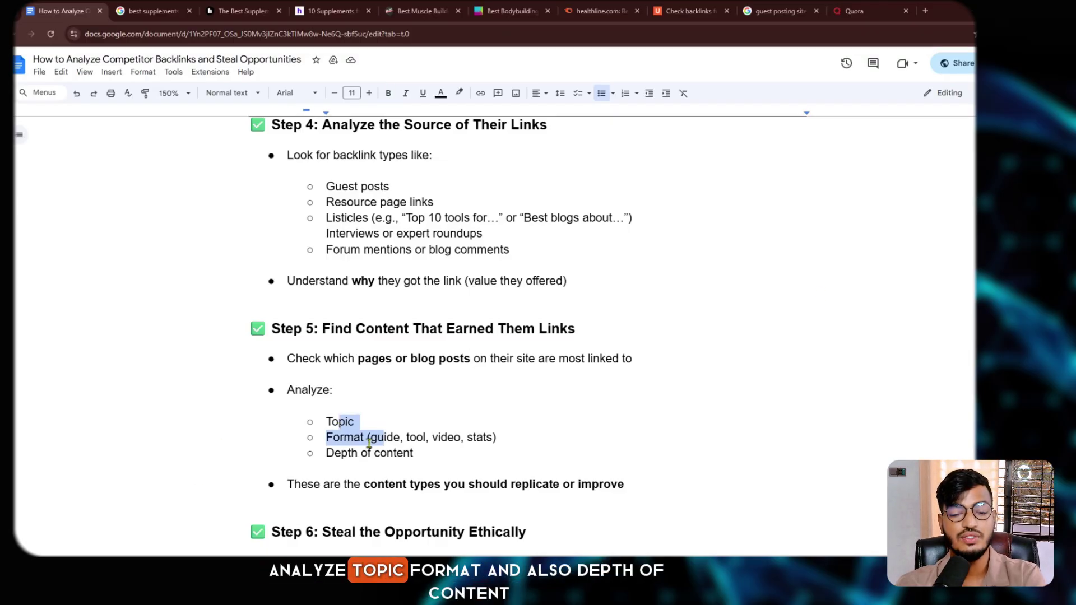
click(369, 443)
click(351, 452)
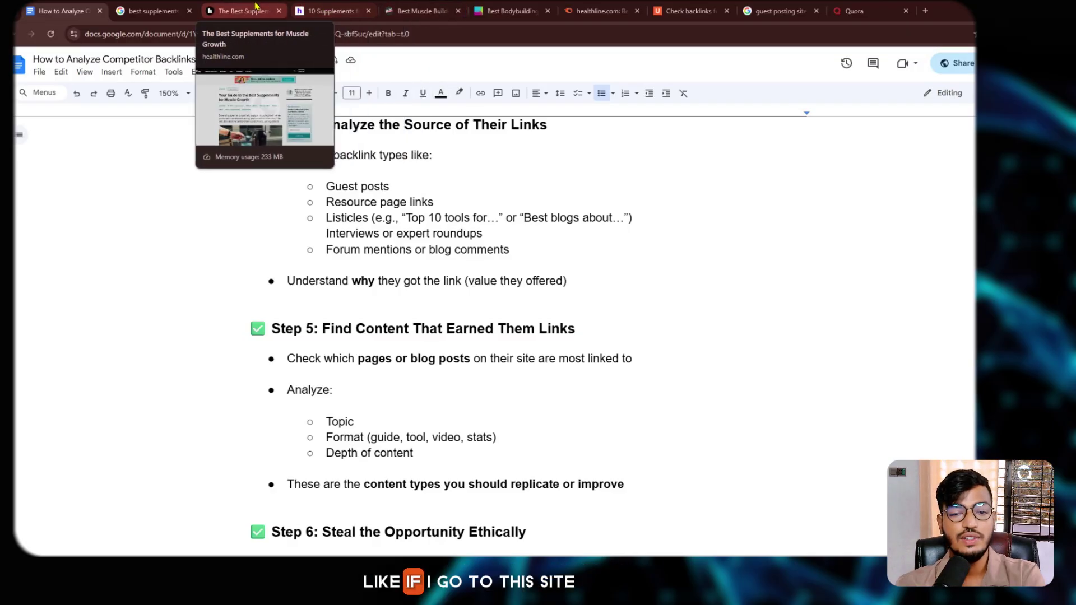
click(244, 10)
click(115, 224)
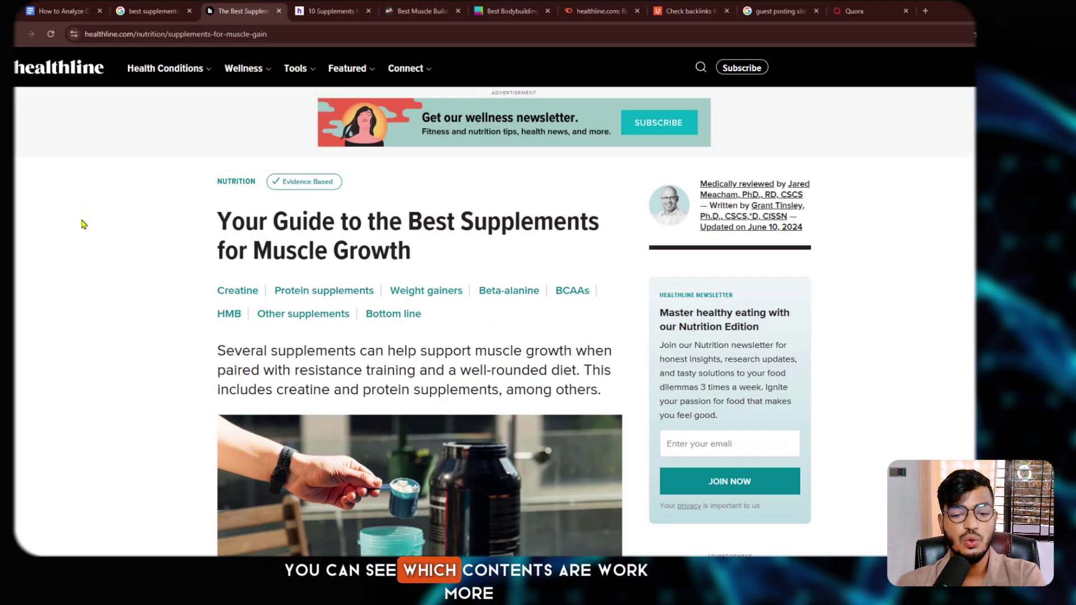
scroll(151, 303, down, 10)
scroll(167, 335, up, 1)
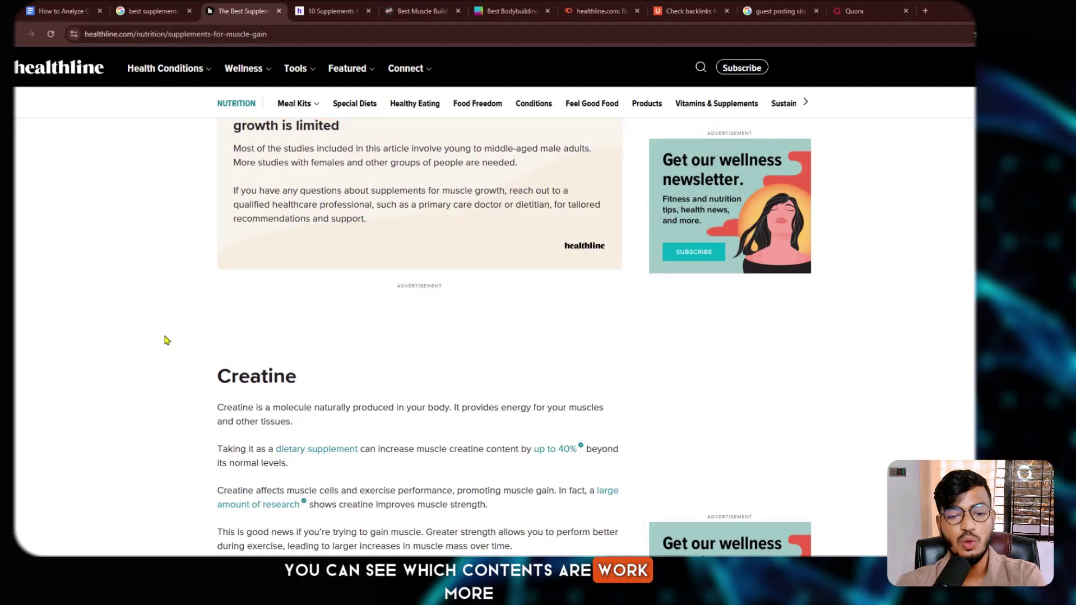
click(228, 34)
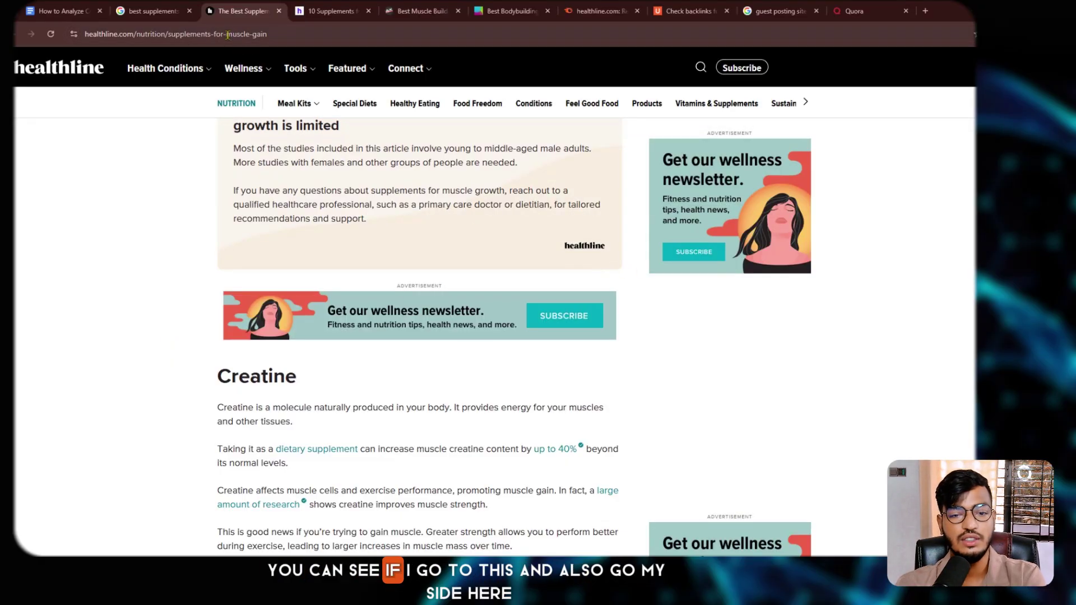
click(227, 33)
key(ctrl+c)
key(alt+Tab)
key(ctrl+v)
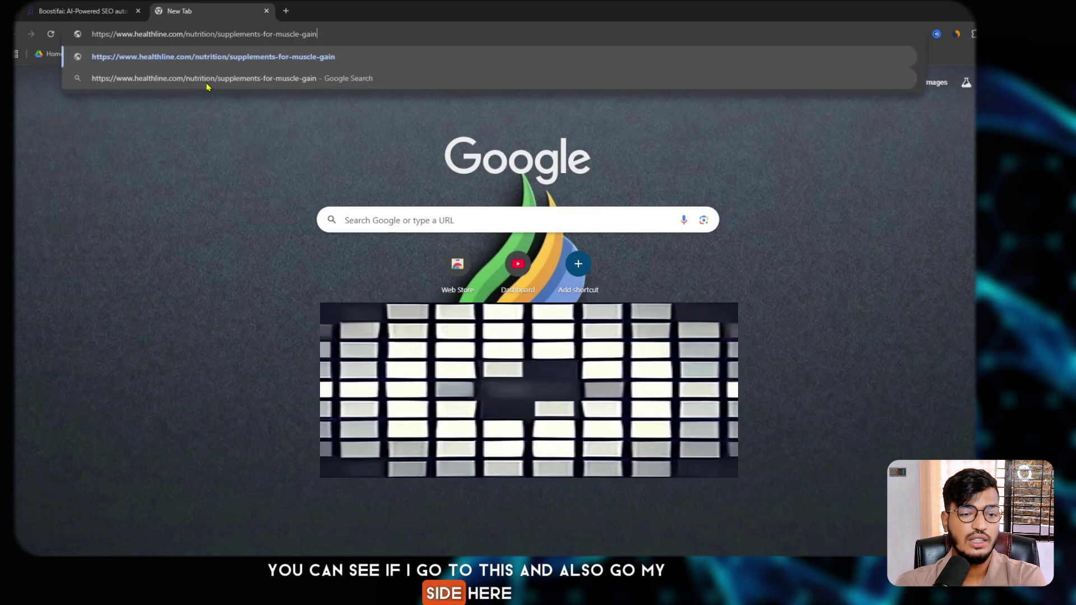
key(Return)
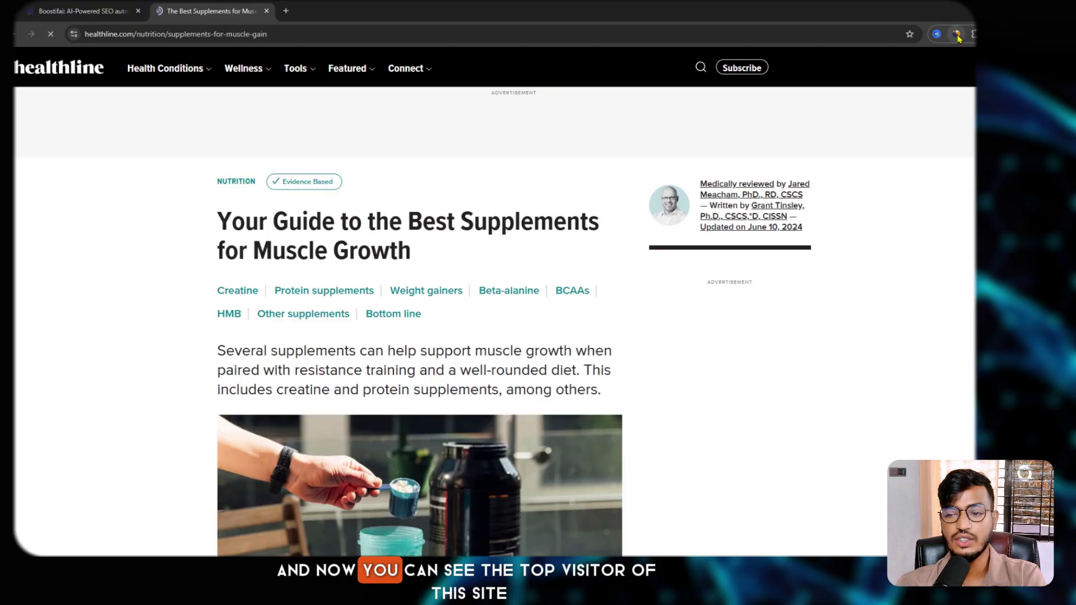
click(936, 33)
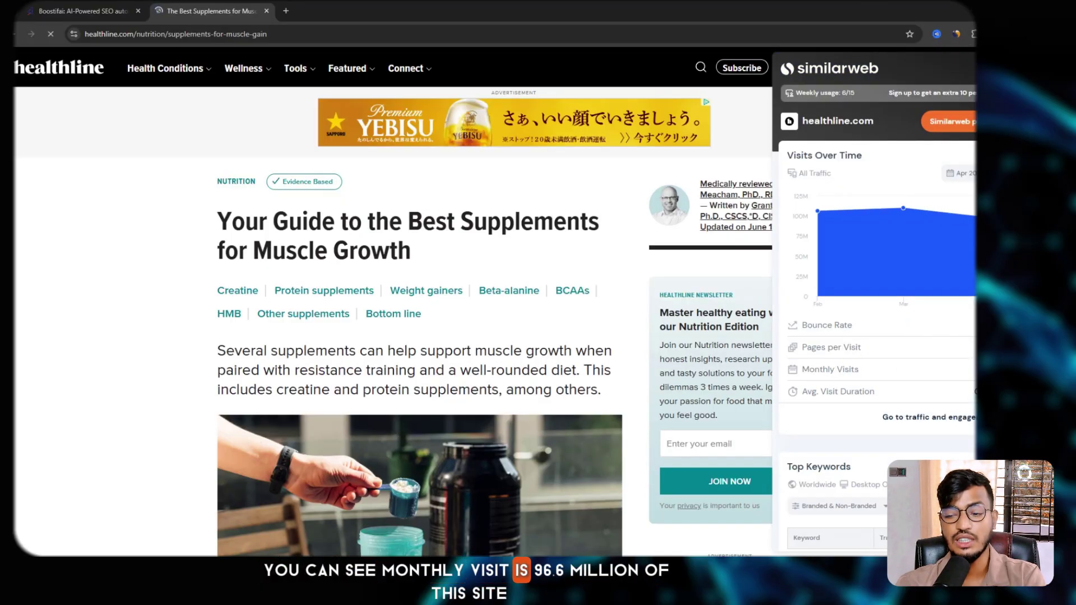
click(213, 235)
drag(216, 227, 421, 257)
click(441, 254)
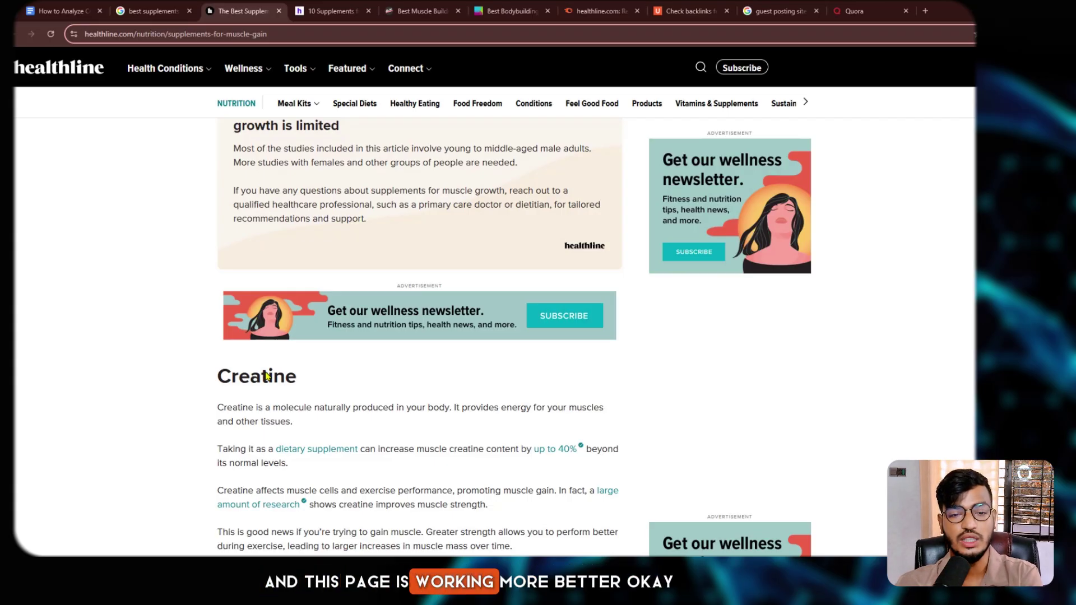
click(59, 10)
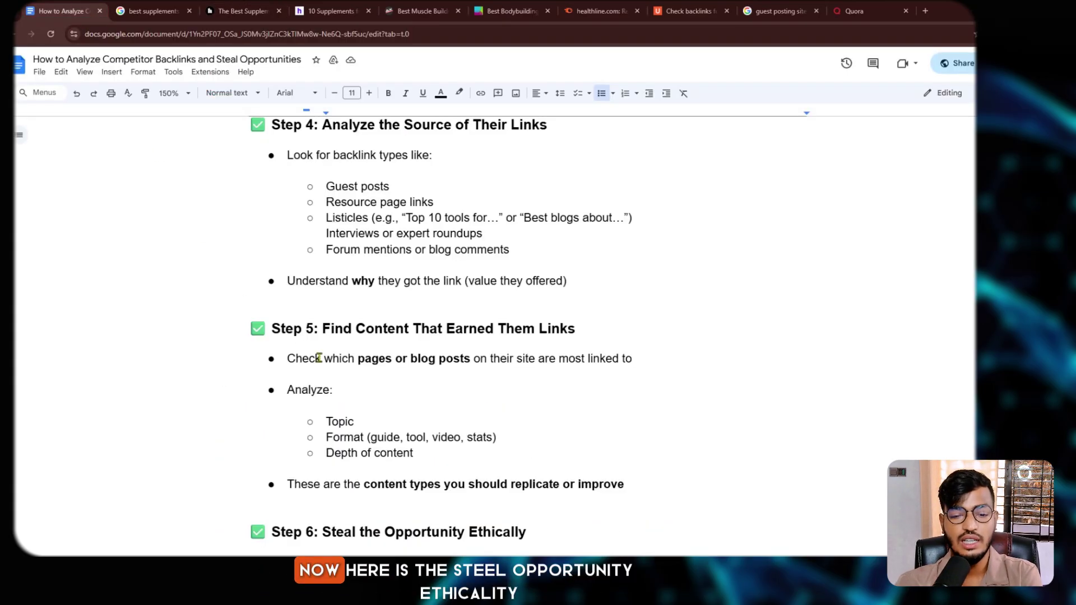
Step: Highlight Step 6's reach-out bullet and the 'better or updated content' phrase
scroll(320, 358, down, 3)
drag(331, 387, 530, 387)
scroll(519, 365, down, 3)
drag(321, 276, 504, 272)
click(577, 274)
drag(313, 305, 394, 309)
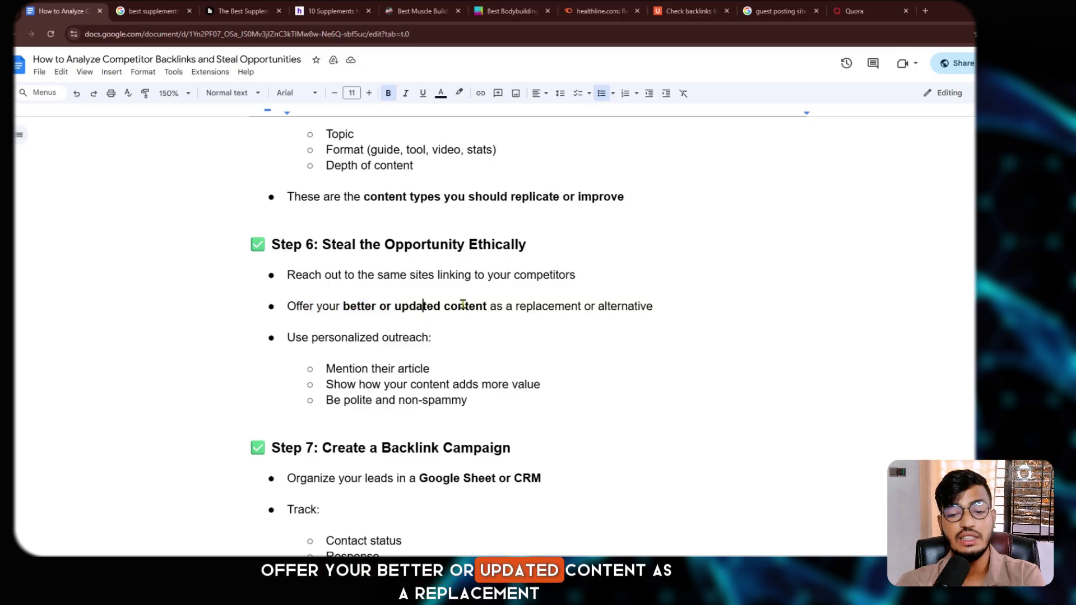
click(562, 304)
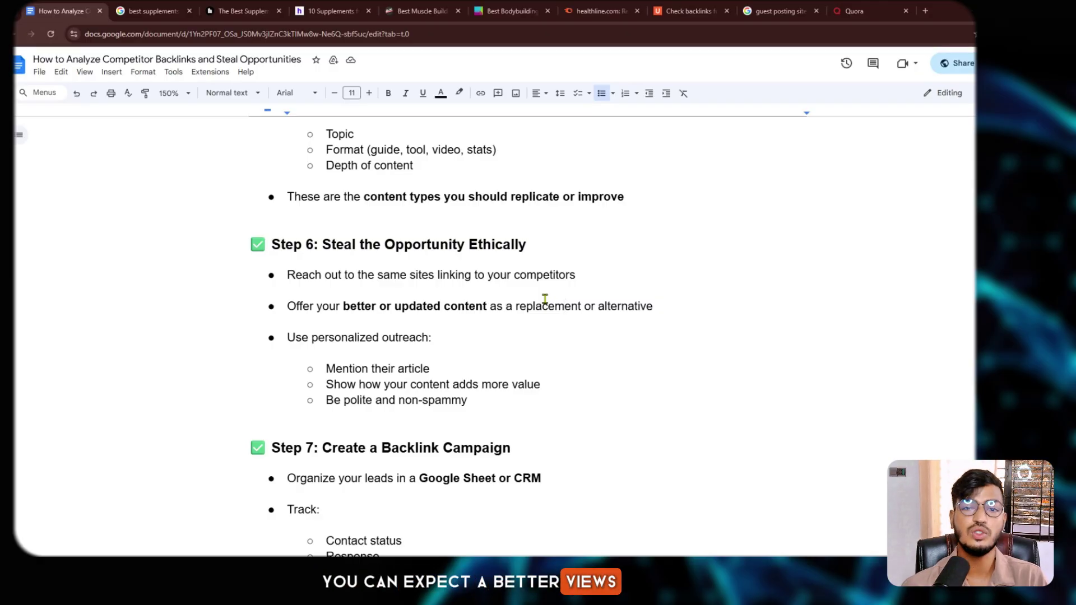
Step: Highlight the personalized outreach bullet, 'Mention their article' and the polite, non-spammy bullet
drag(312, 338, 290, 353)
click(372, 370)
click(382, 369)
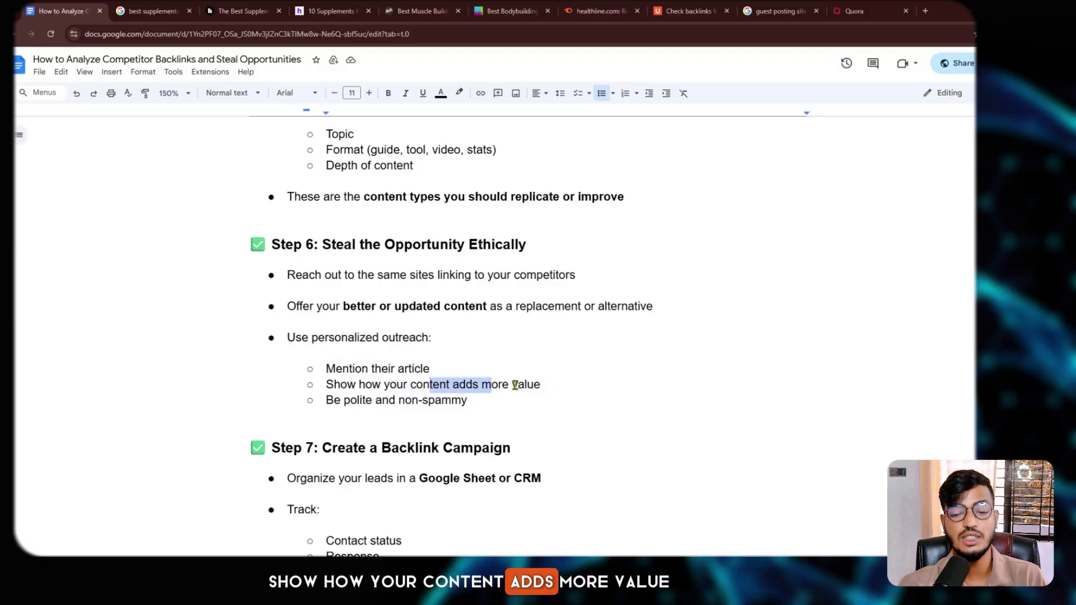
drag(488, 399, 373, 396)
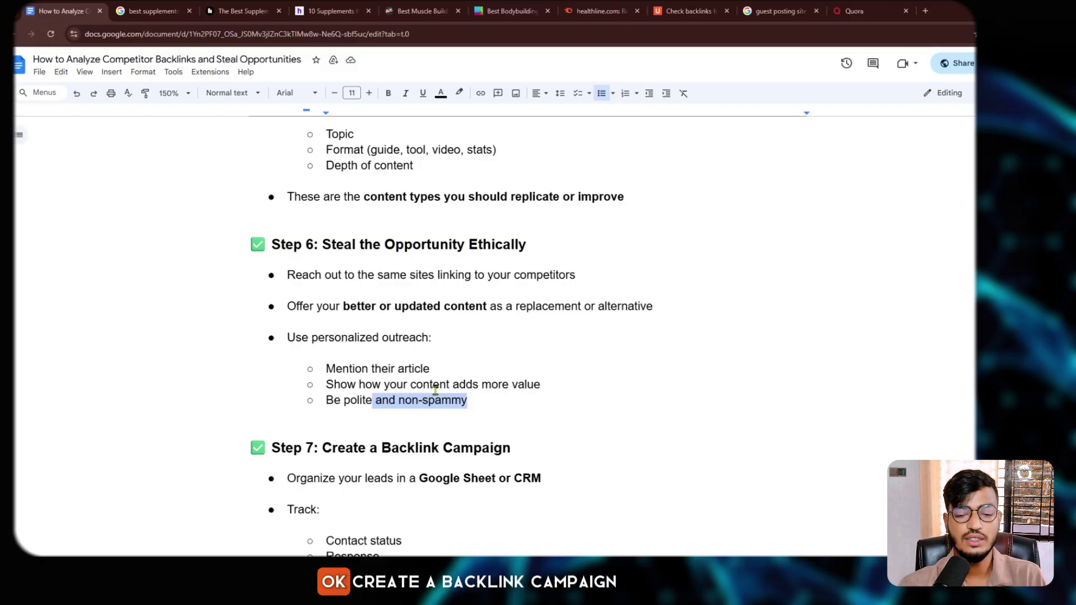
Step: Highlight Step 7's Backlink Campaign heading, Google Sheet or CRM, Contact status, Response and outreach tools
scroll(423, 392, down, 3)
drag(426, 300, 481, 304)
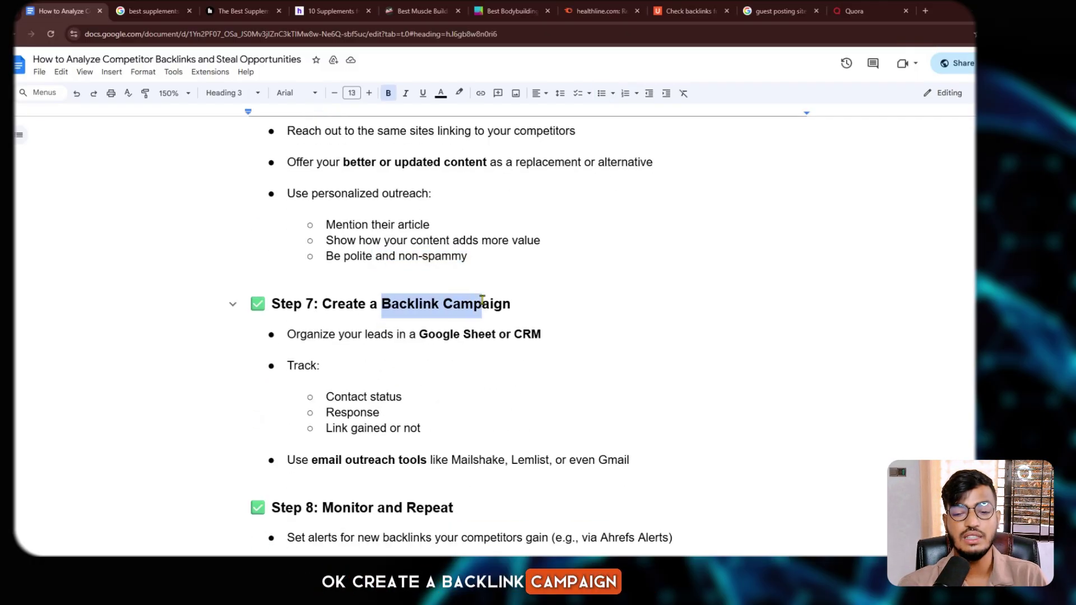
drag(429, 337, 514, 336)
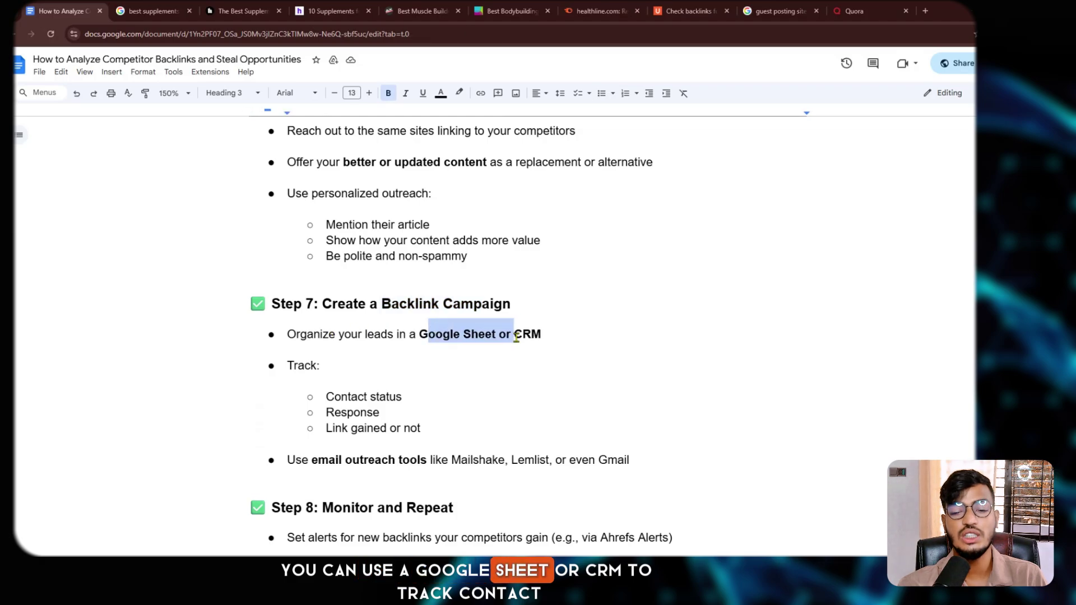
drag(326, 396, 379, 413)
click(371, 424)
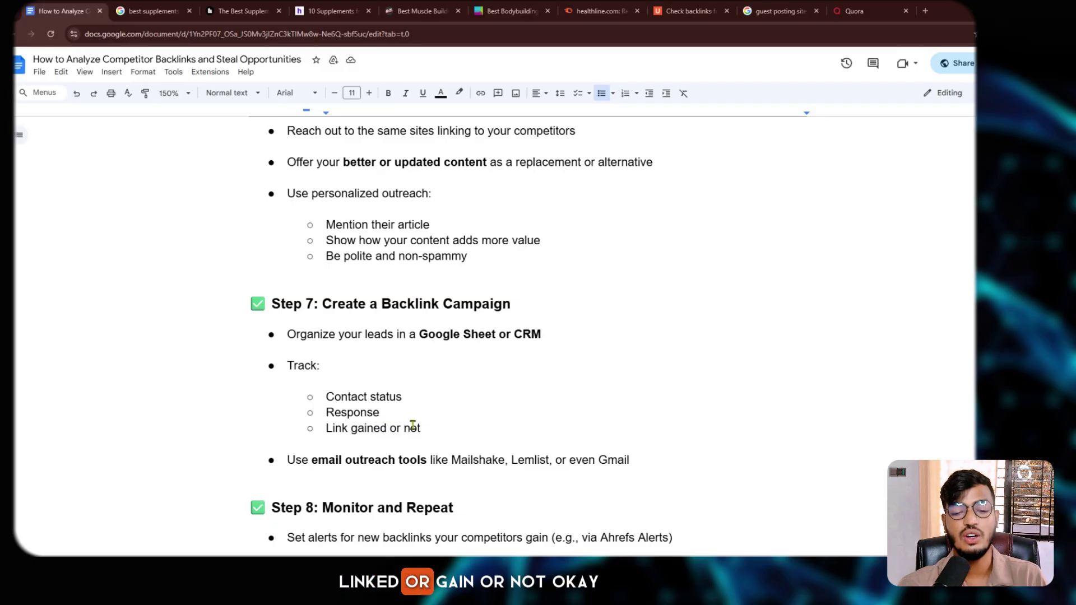
scroll(420, 424, down, 3)
drag(339, 317, 433, 317)
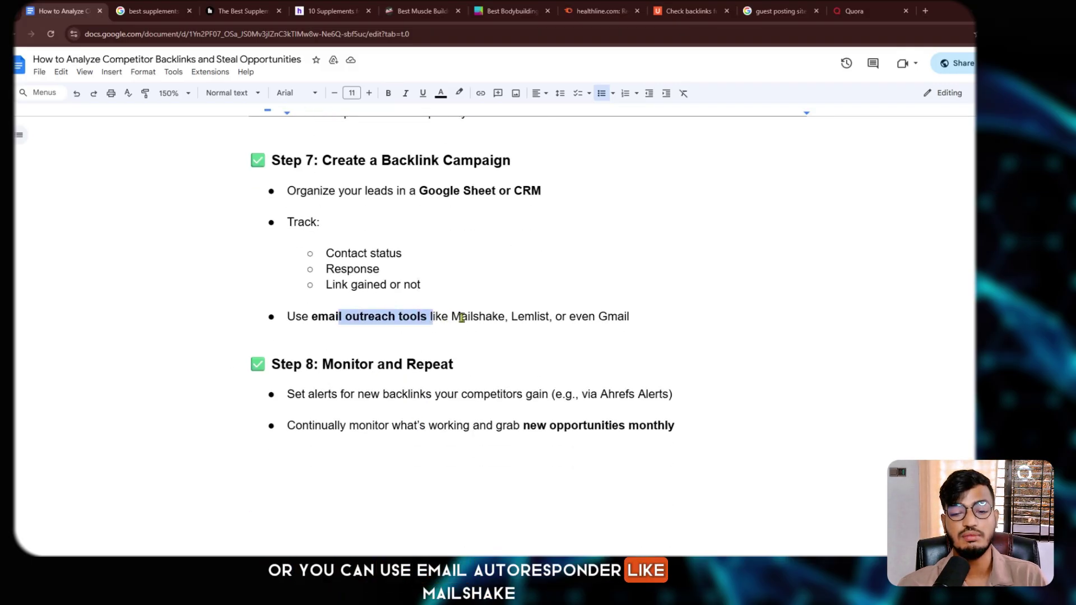
click(455, 317)
click(525, 317)
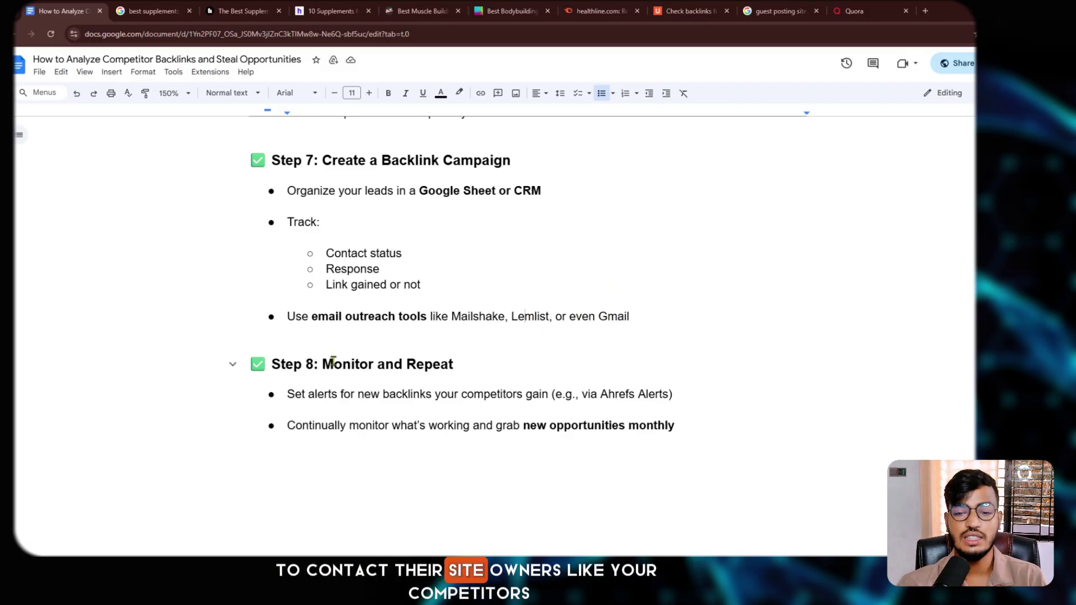
Step: Look through the healthline, health.com '10 Supplements' and Athlean-X competitor article tabs
click(242, 11)
click(332, 10)
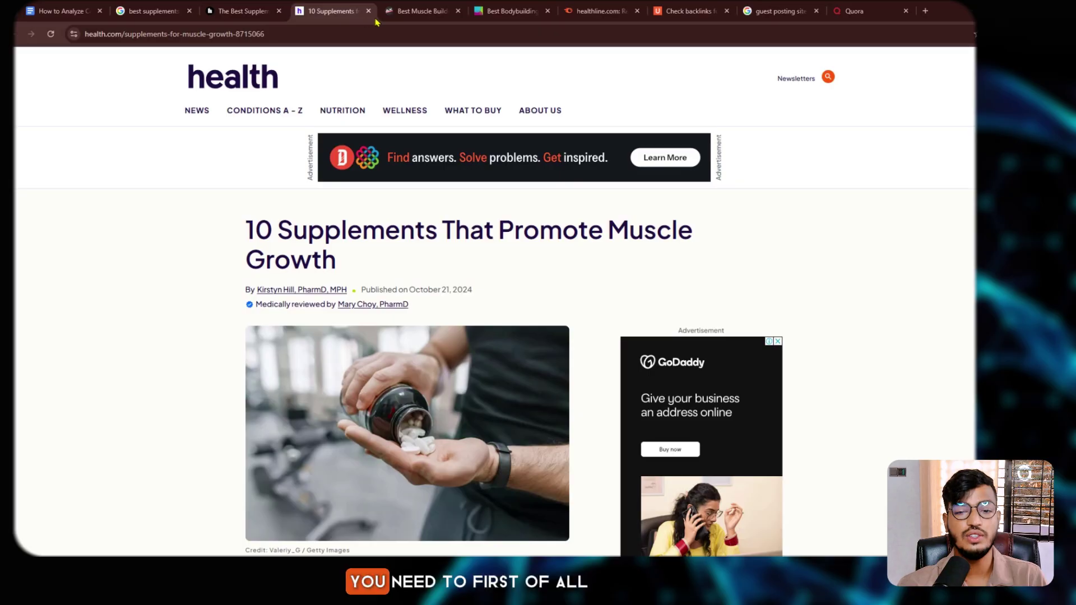
click(405, 12)
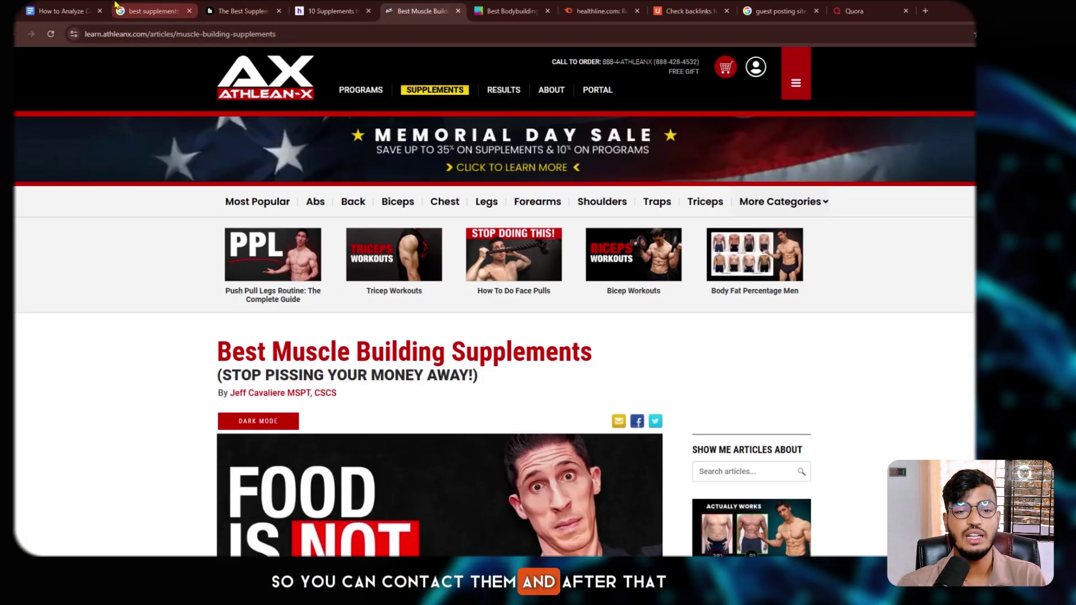
click(89, 11)
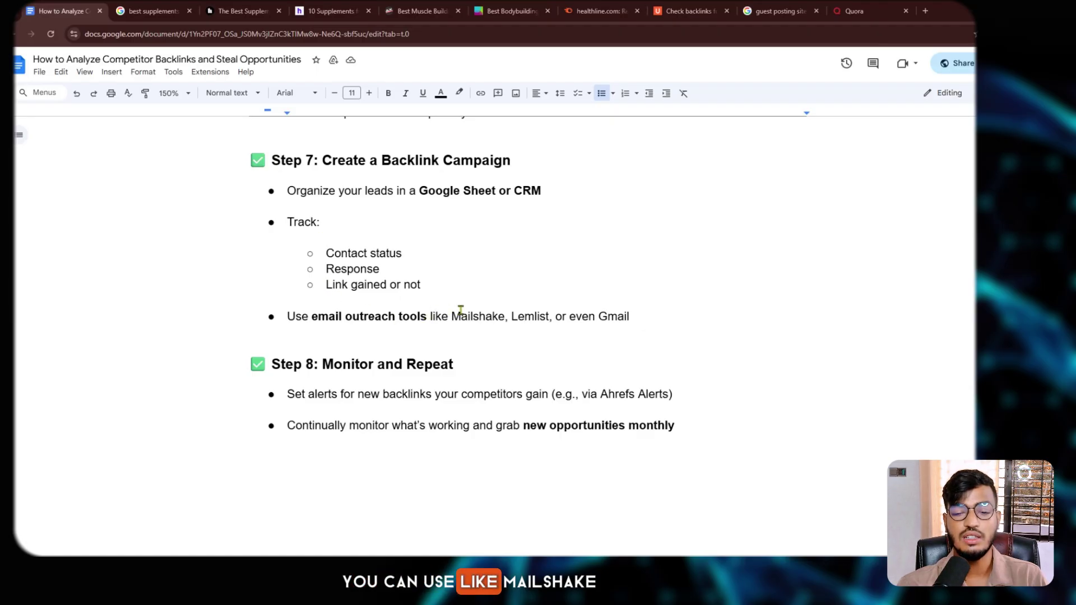
Step: Highlight Mailshake, the Step 8 Monitor and Repeat heading, and the alerts for new backlinks phrase
drag(460, 310, 506, 310)
click(539, 317)
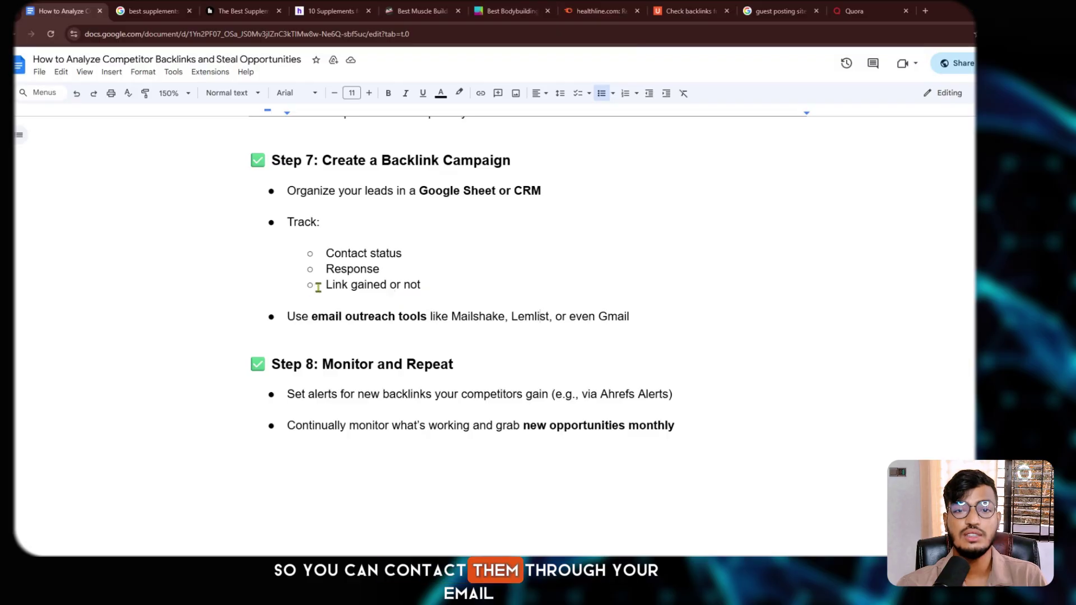
drag(325, 364, 453, 365)
drag(309, 394, 392, 395)
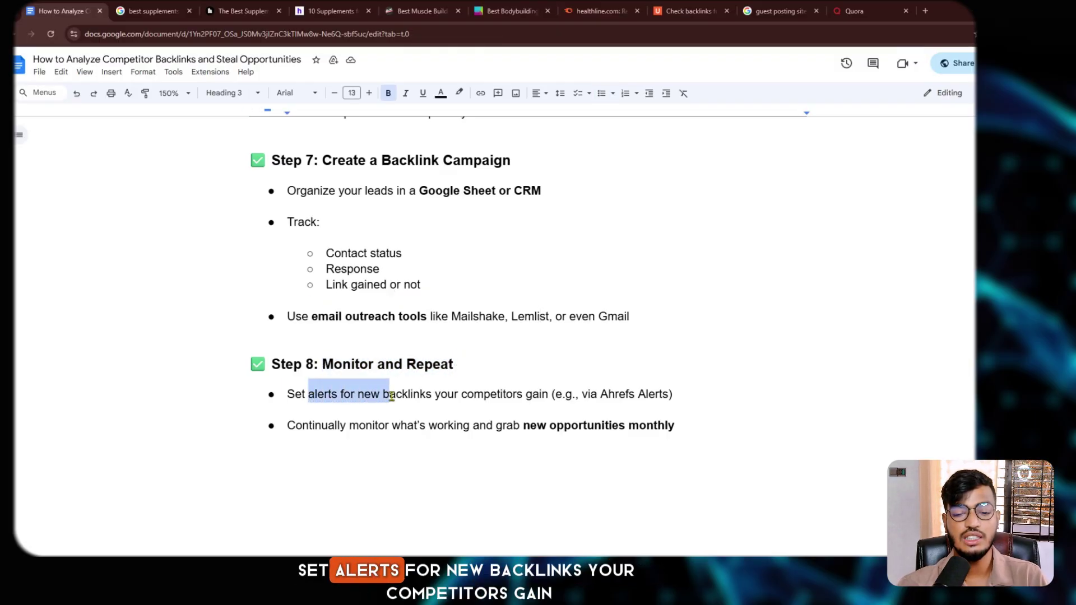